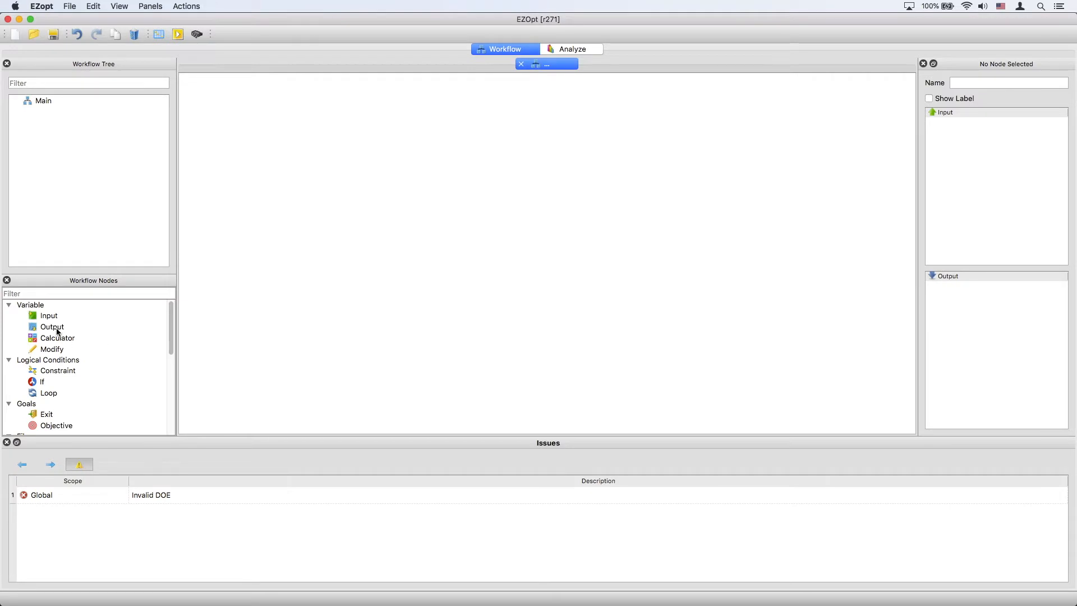
Step: Add an Input, a Calculator and an If node to the workflow canvas, stacked vertically in that order
left_click_drag(48, 315, 524, 164)
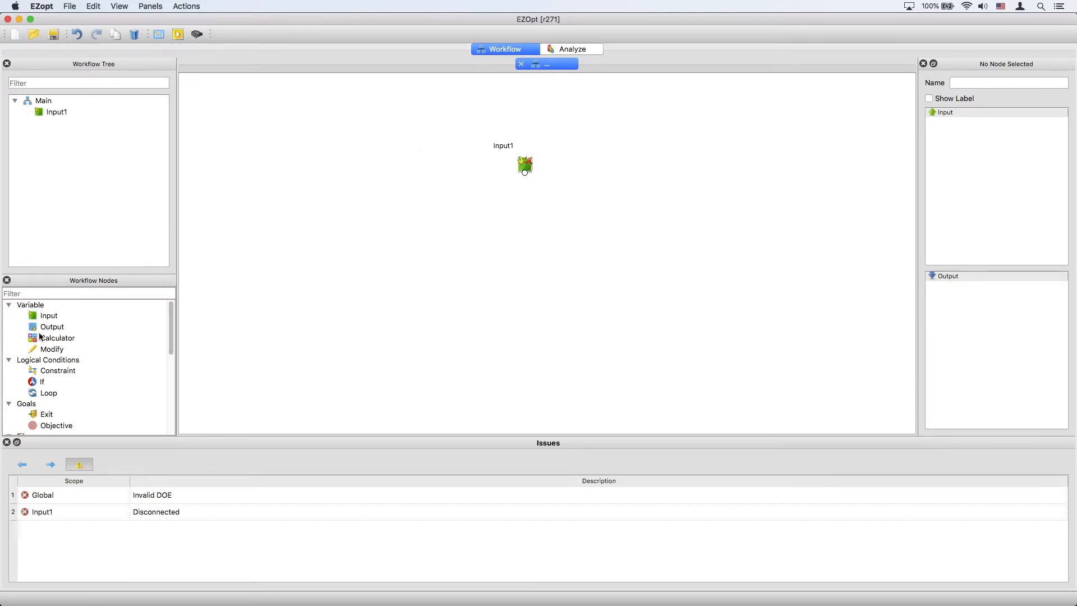
left_click_drag(33, 339, 516, 209)
left_click_drag(43, 383, 524, 168)
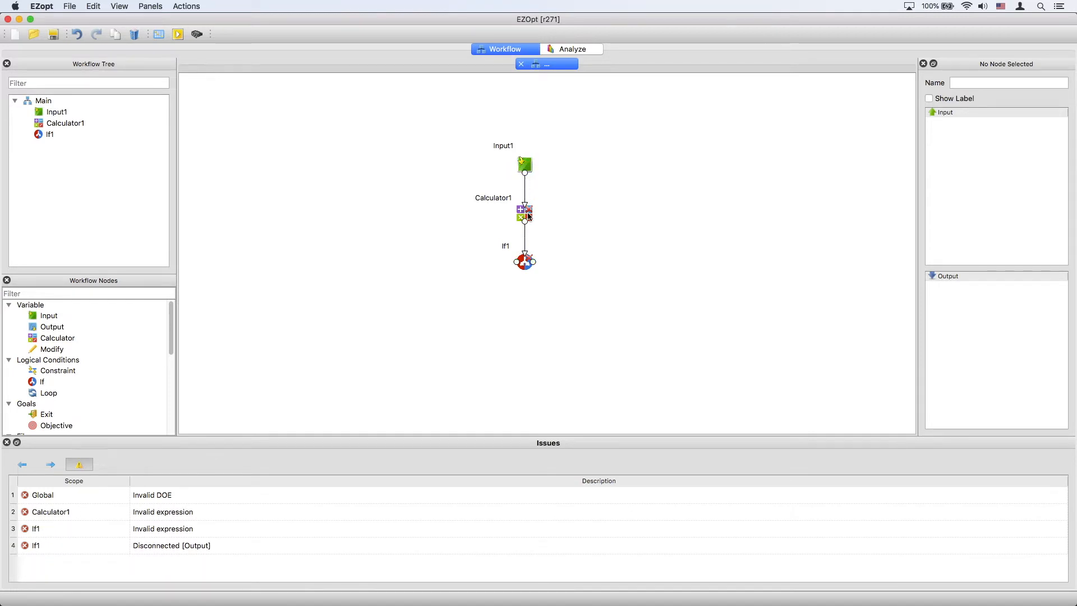
Step: Set the Calculator1 node's expression to 7
double_click(526, 214)
type("7")
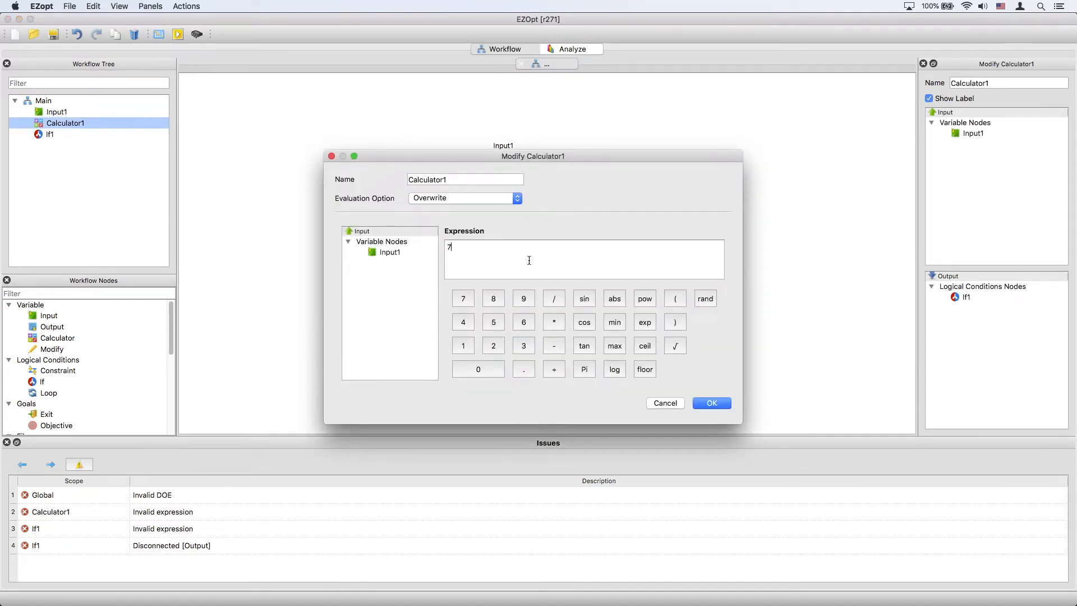
left_click(710, 403)
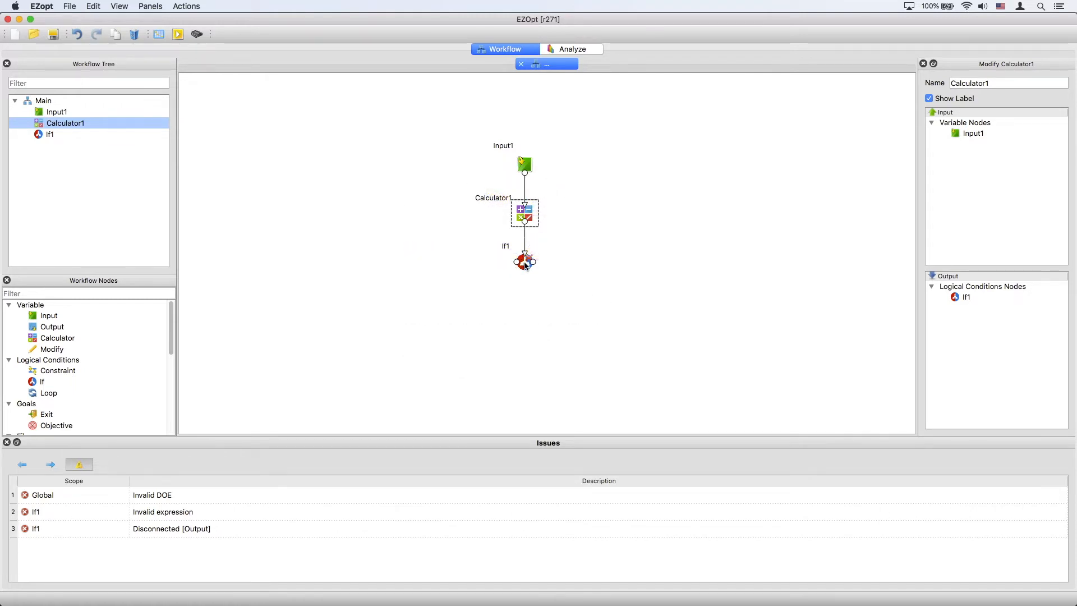
Step: Open the If1 node's settings and set its expression to Input1
left_click(525, 263)
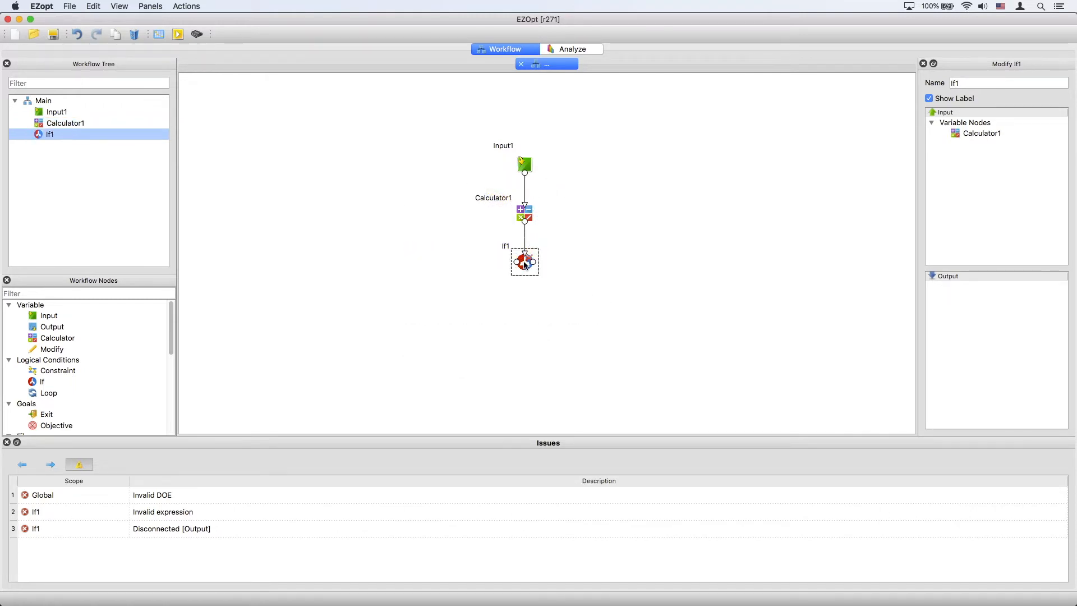
double_click(524, 263)
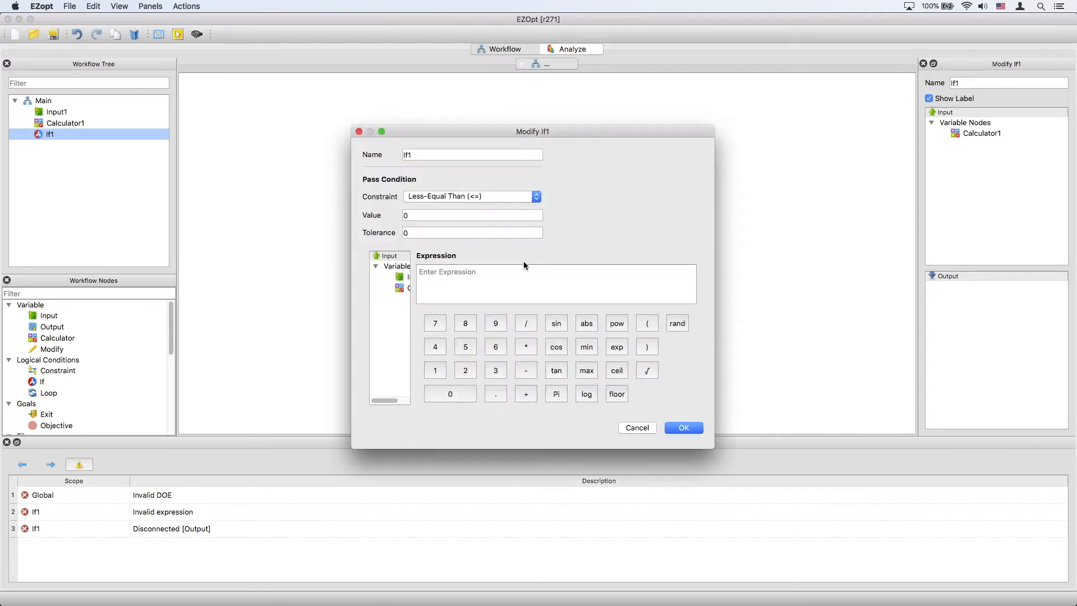
left_click_drag(353, 272, 289, 271)
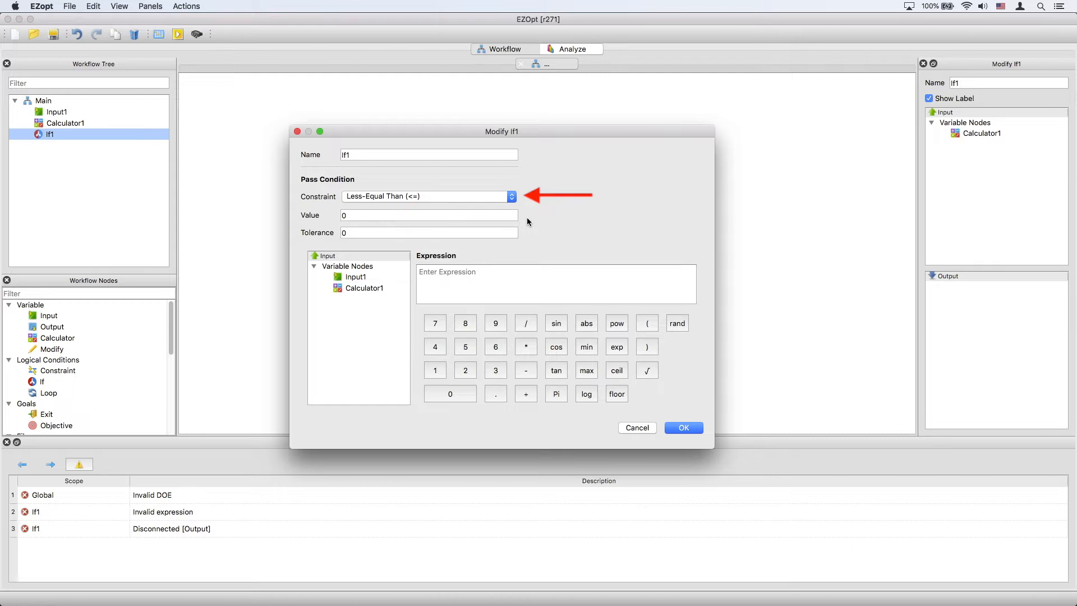
left_click(512, 197)
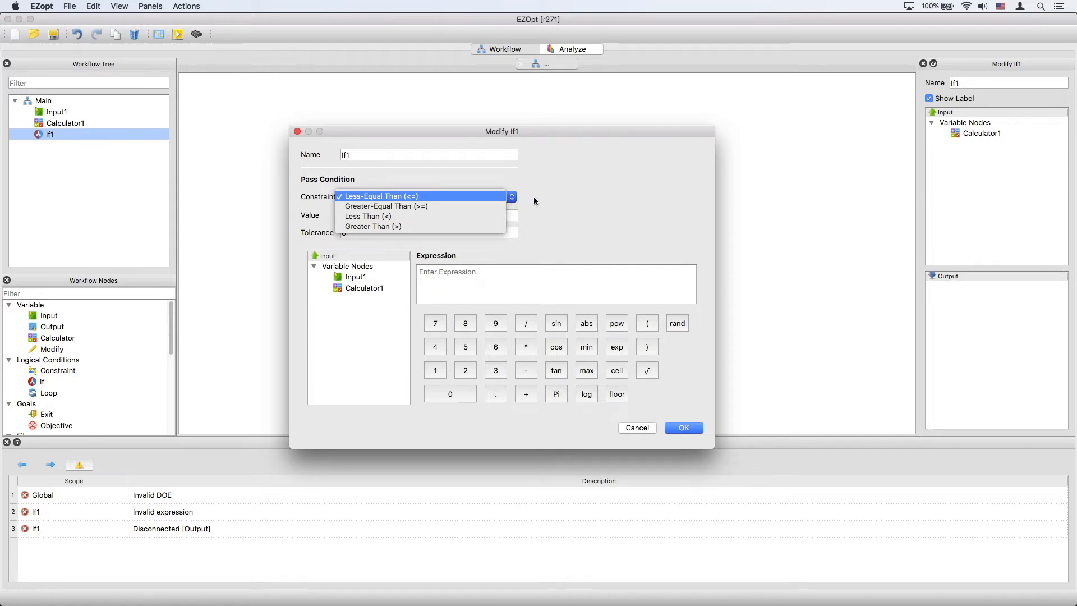
left_click(534, 198)
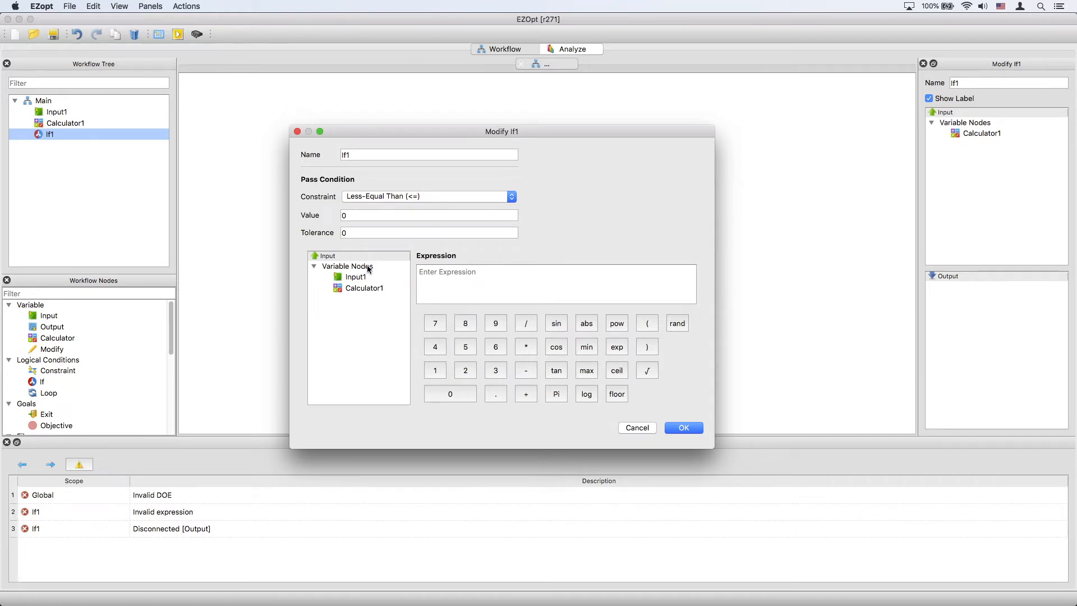
double_click(356, 278)
Step: Set If1's pass condition to Greater Than (>) with a value of 0.5
left_click(437, 195)
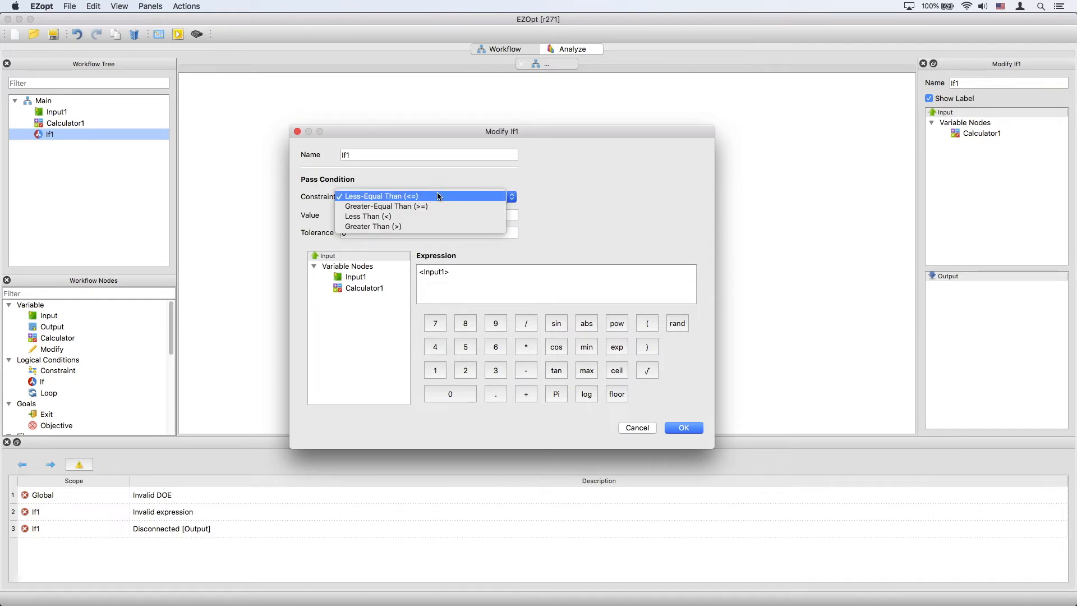
left_click(414, 226)
left_click(388, 217)
type(".5")
key("Tab")
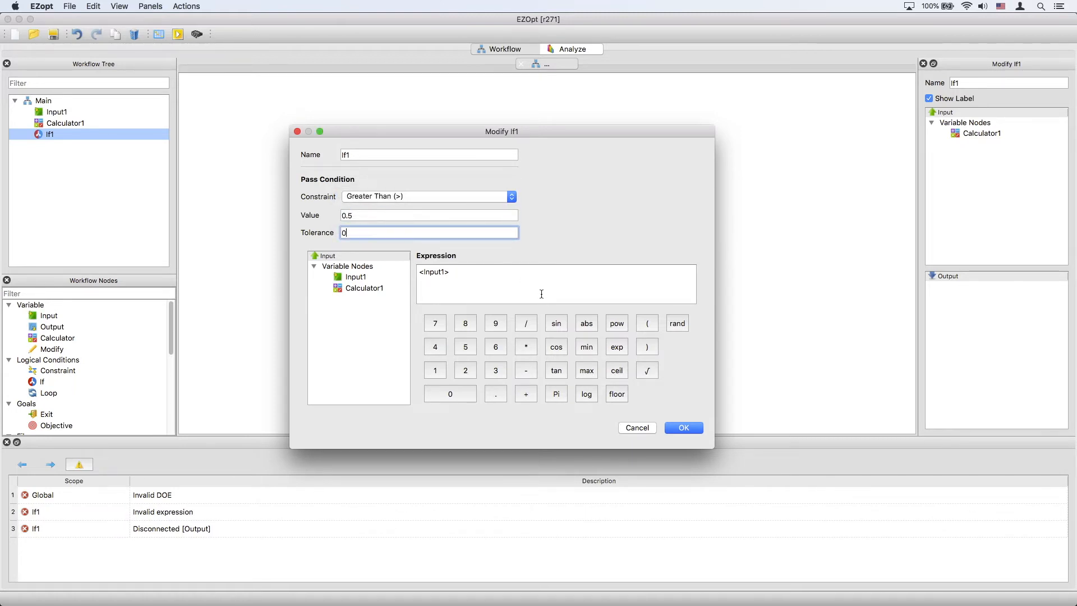
left_click(685, 428)
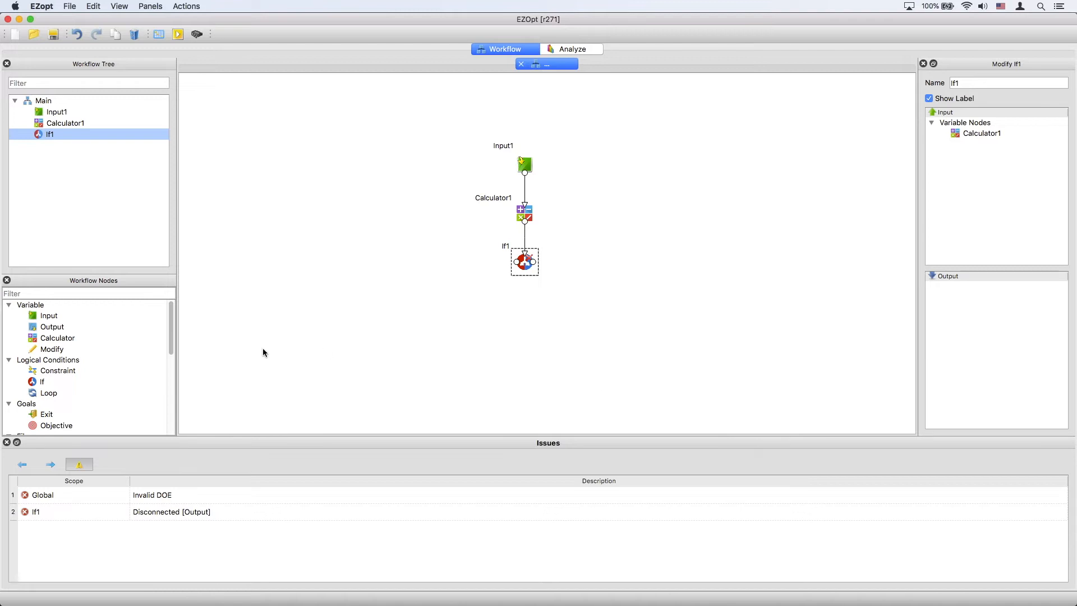
Step: Add two Modify nodes below If1, one to its lower right and one to its lower left
left_click_drag(50, 349, 570, 303)
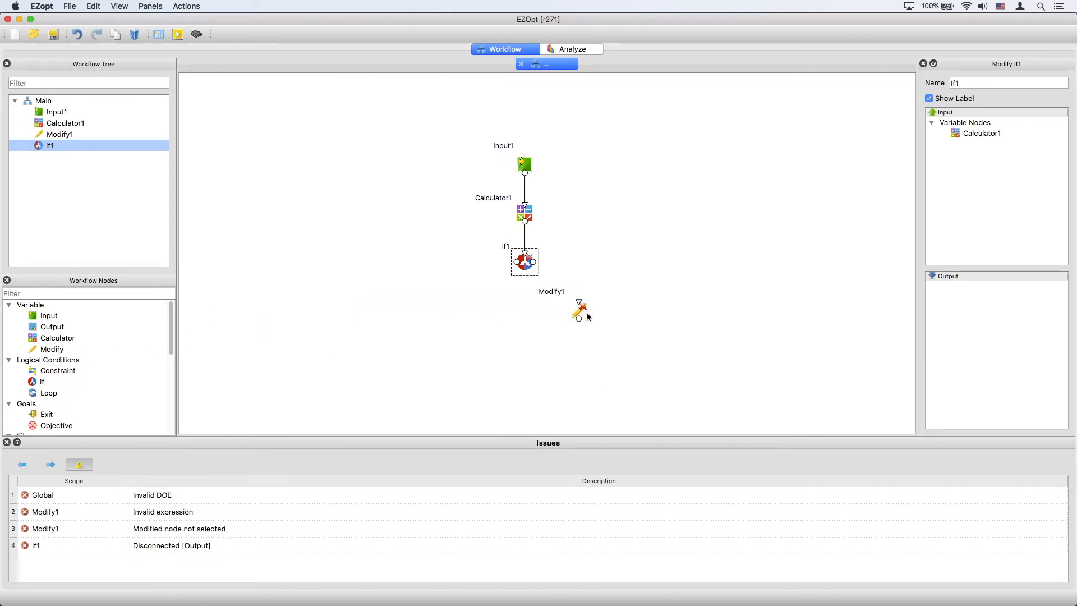
double_click(587, 313)
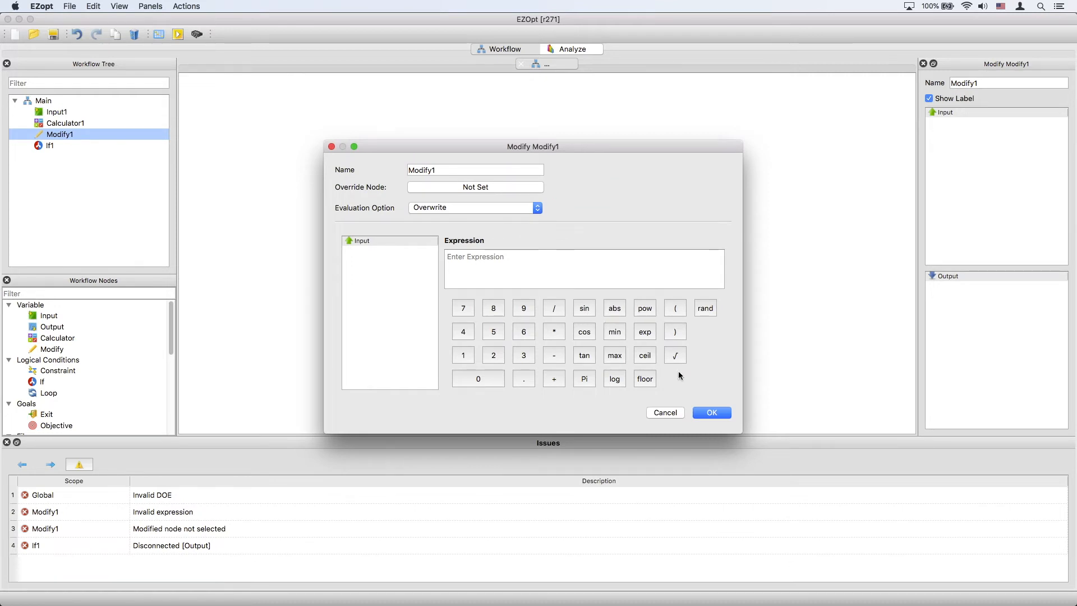
left_click(712, 413)
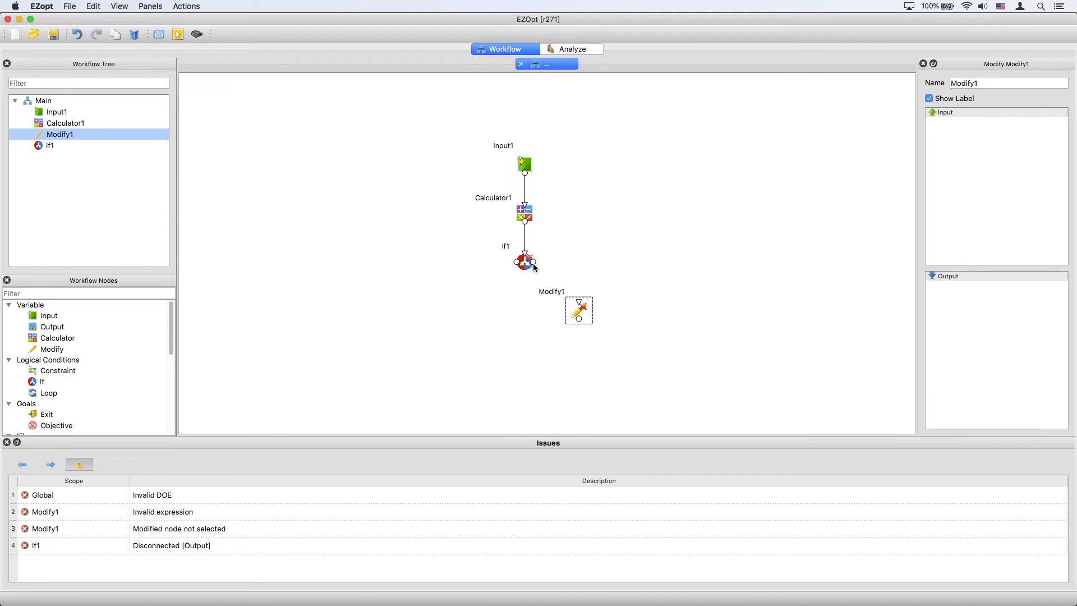
left_click_drag(69, 351, 474, 306)
Step: Connect If1's right output to Modify1 and make Modify1 override Calculator1 with the expression 1
left_click_drag(533, 262, 579, 303)
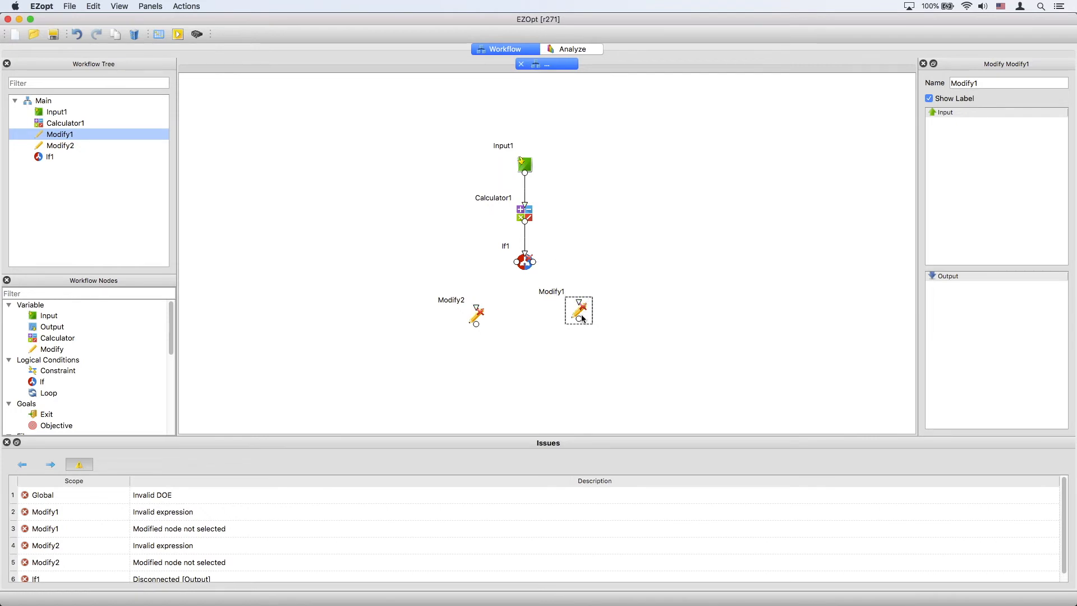
left_click_drag(532, 264, 577, 307)
double_click(580, 312)
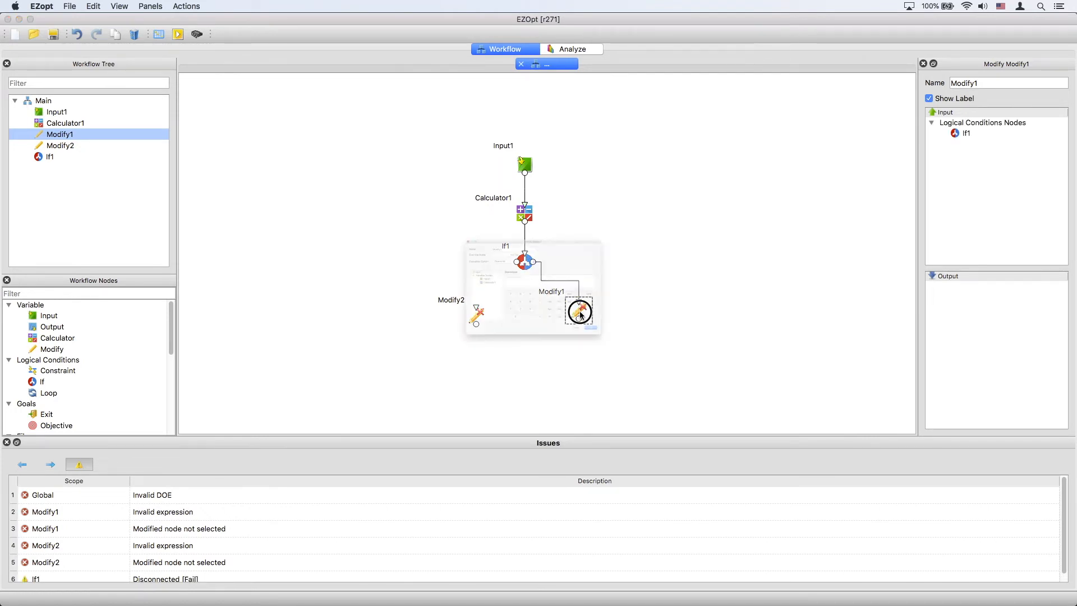
left_click(476, 187)
left_click(512, 206)
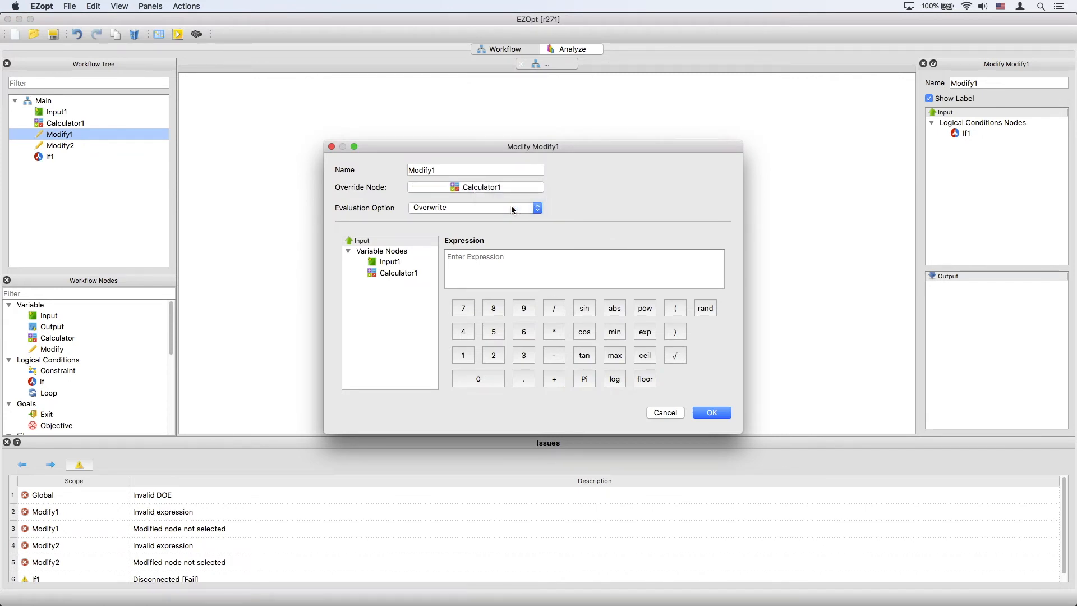
left_click(506, 257)
type("1")
left_click(712, 413)
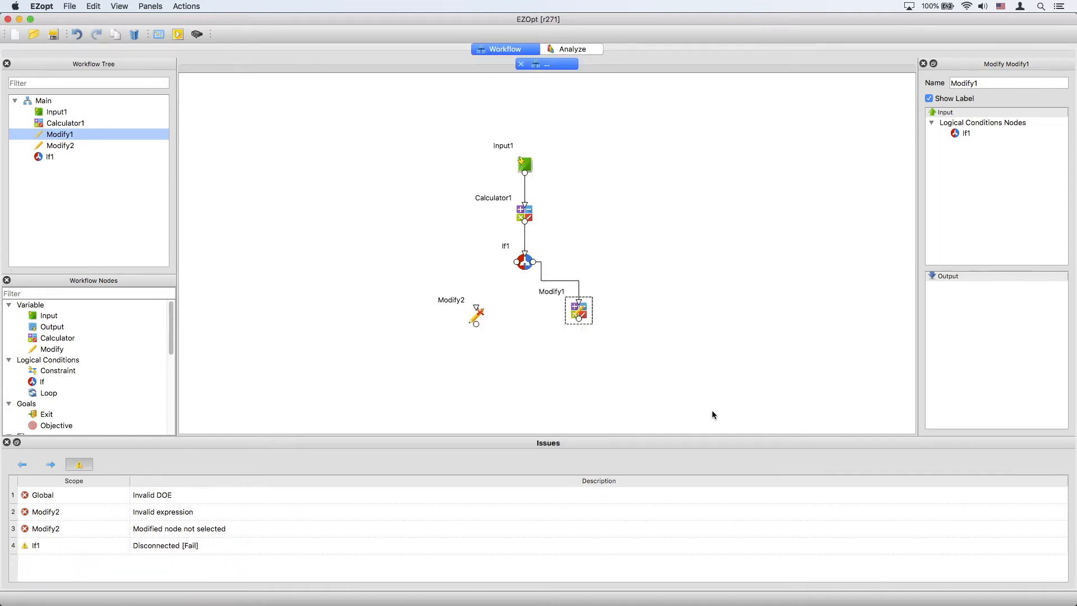
Step: Connect If1's left output to Modify2 and make Modify2 override Calculator1 with the expression 0
left_click_drag(476, 308, 515, 265)
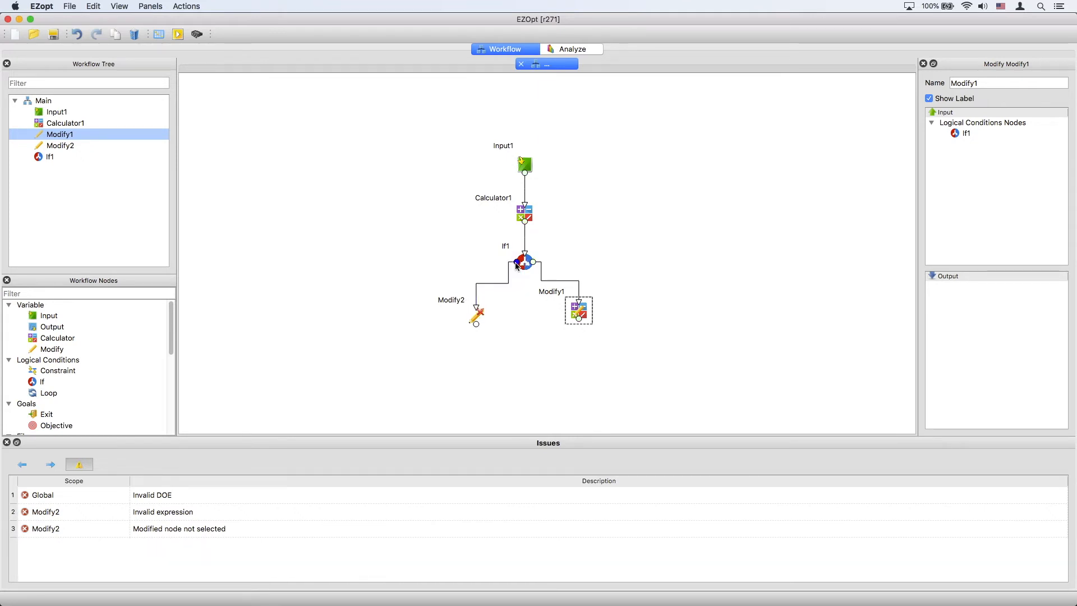
double_click(478, 317)
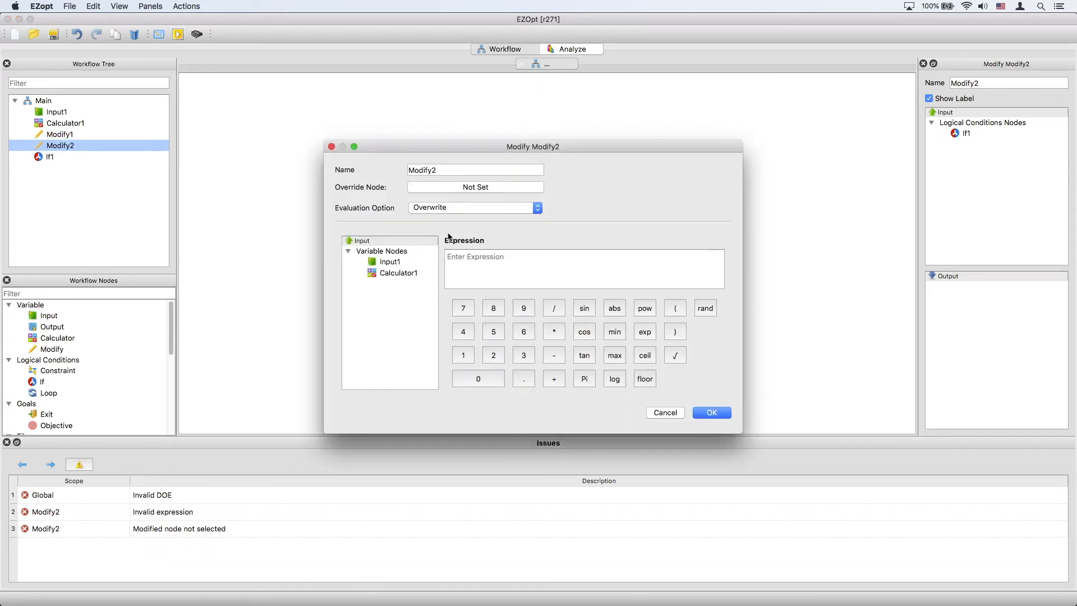
left_click(472, 187)
left_click(494, 205)
left_click(488, 264)
type("0")
left_click(710, 413)
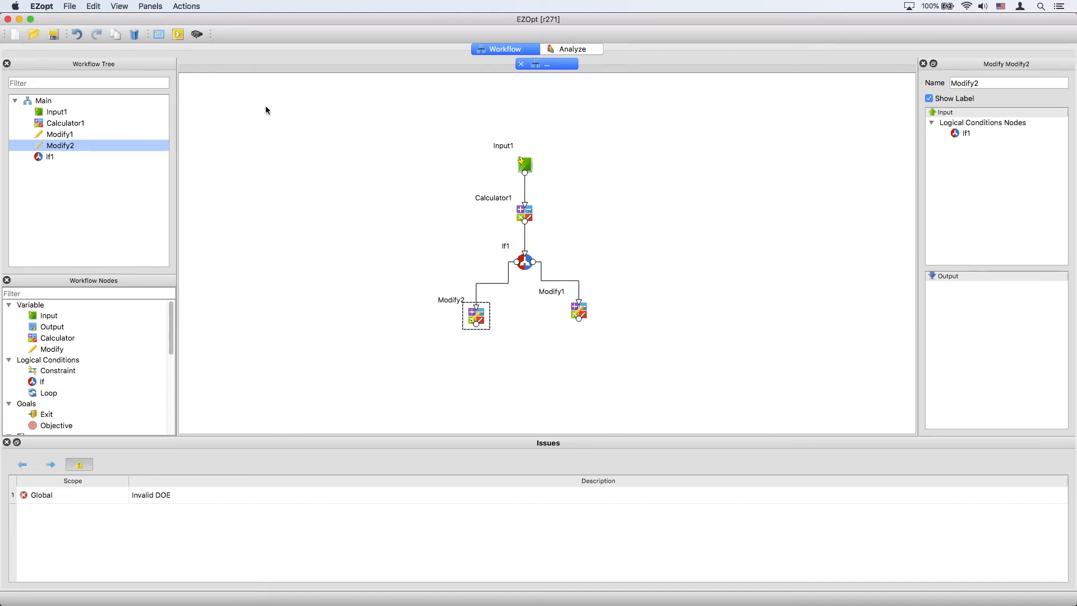
Step: Schedule a DOE Sequential run with 11 designs and add the DOE sequence for Input1
left_click(160, 35)
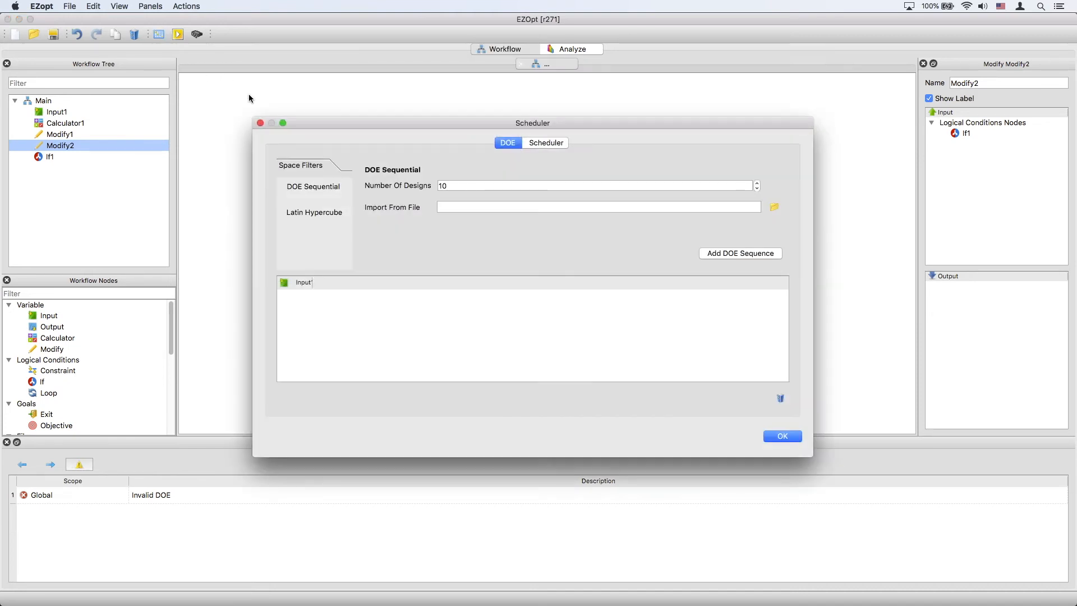
left_click(463, 184)
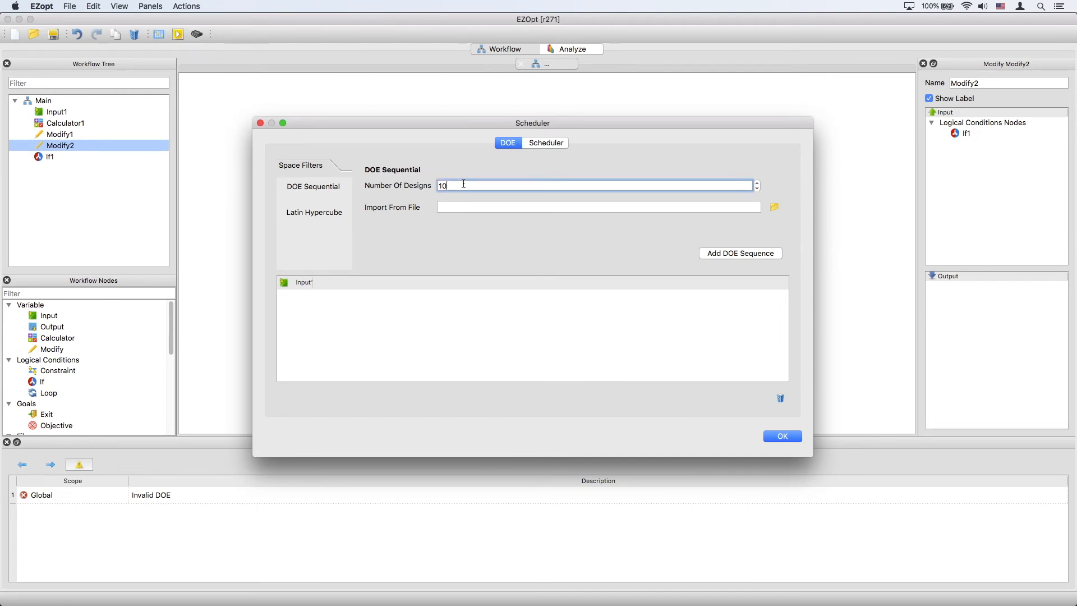
key("BackSpace")
type("1")
left_click(721, 256)
left_click_drag(518, 460, 513, 500)
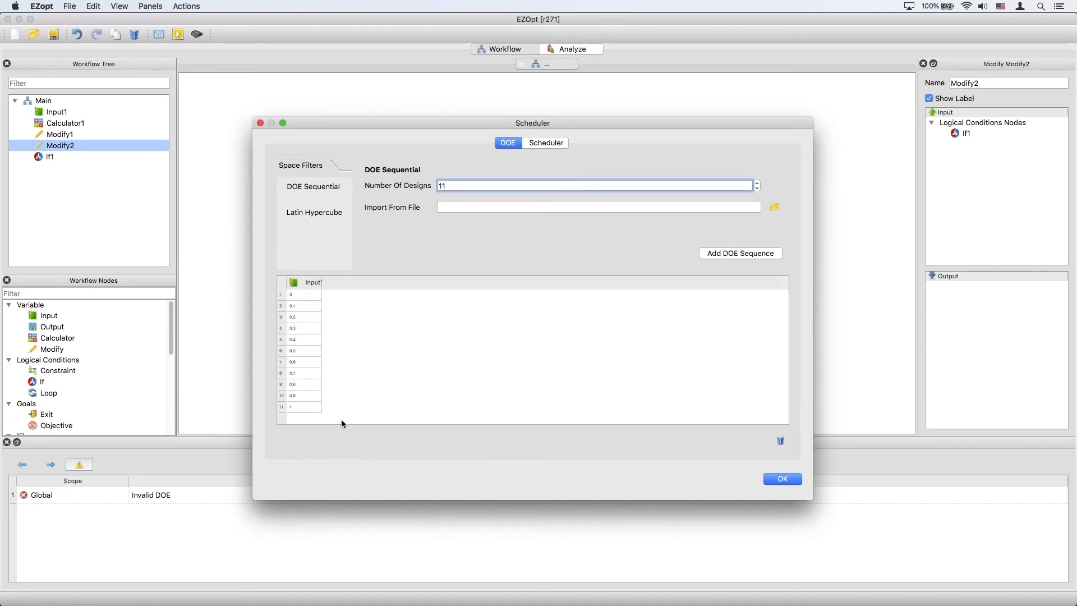
left_click(782, 480)
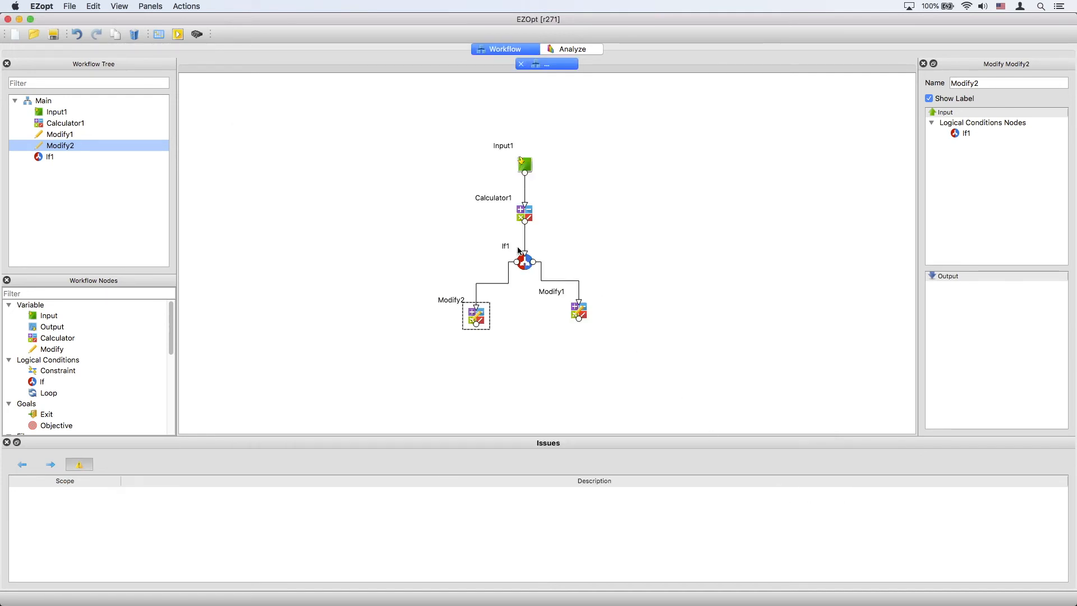
Step: Run the workflow, saving its output into a new folder named designs
left_click(174, 35)
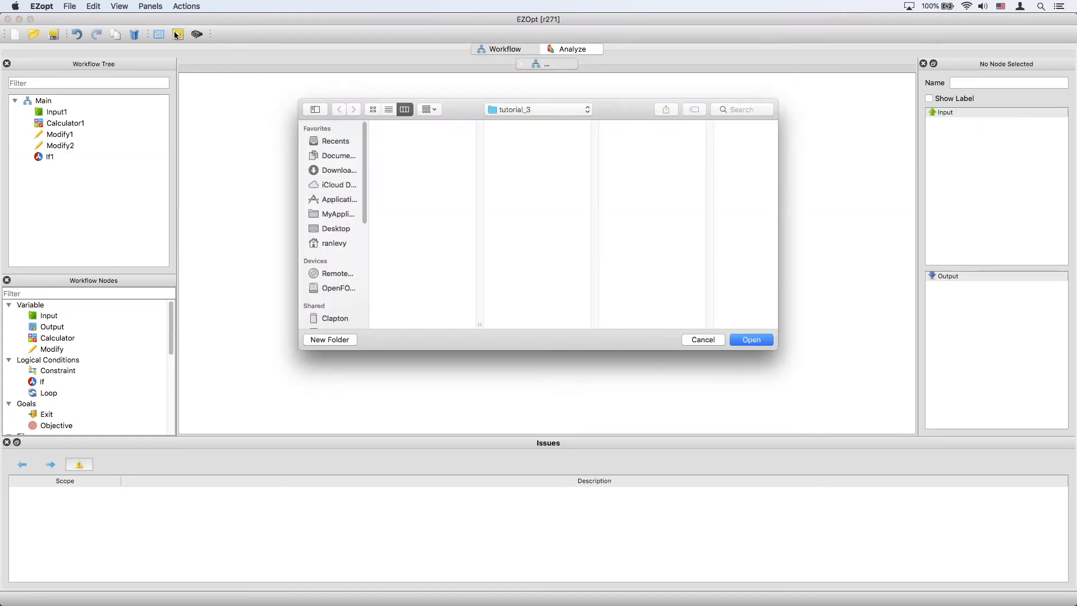
left_click(330, 339)
type("designs")
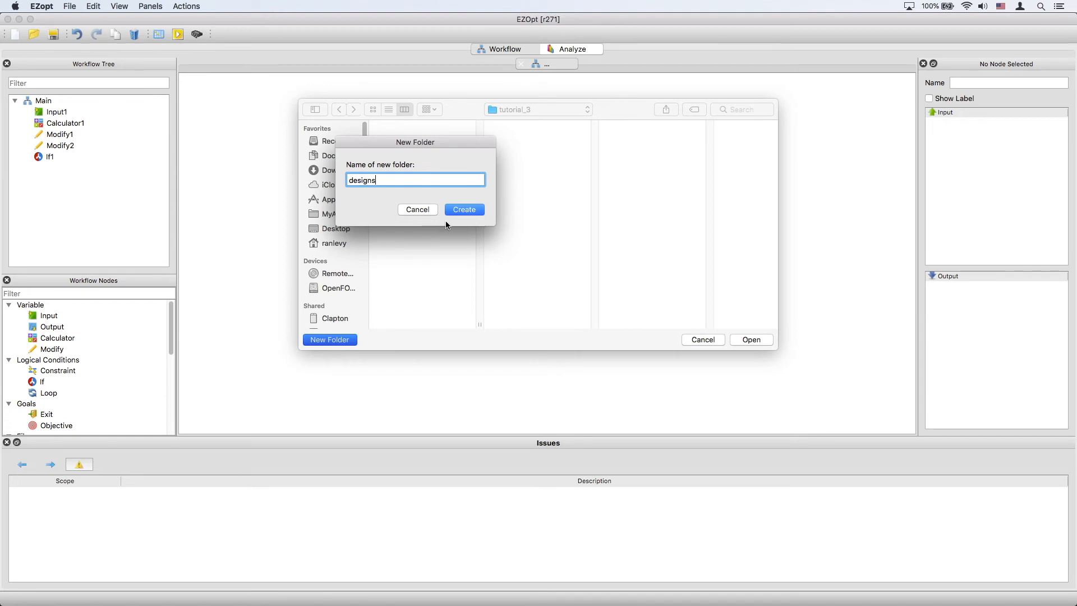
left_click(465, 210)
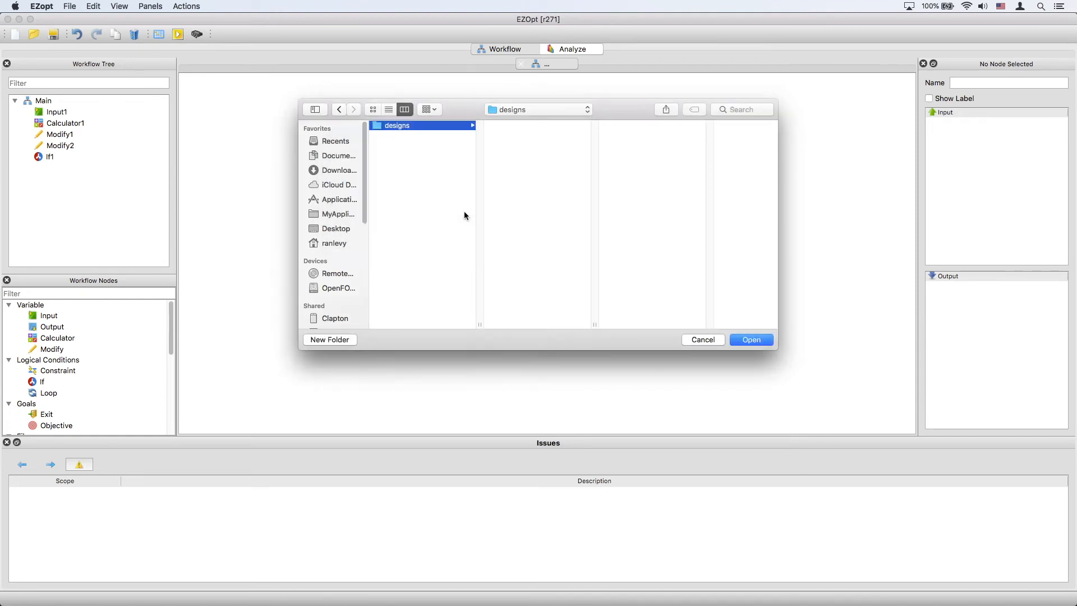
left_click(748, 340)
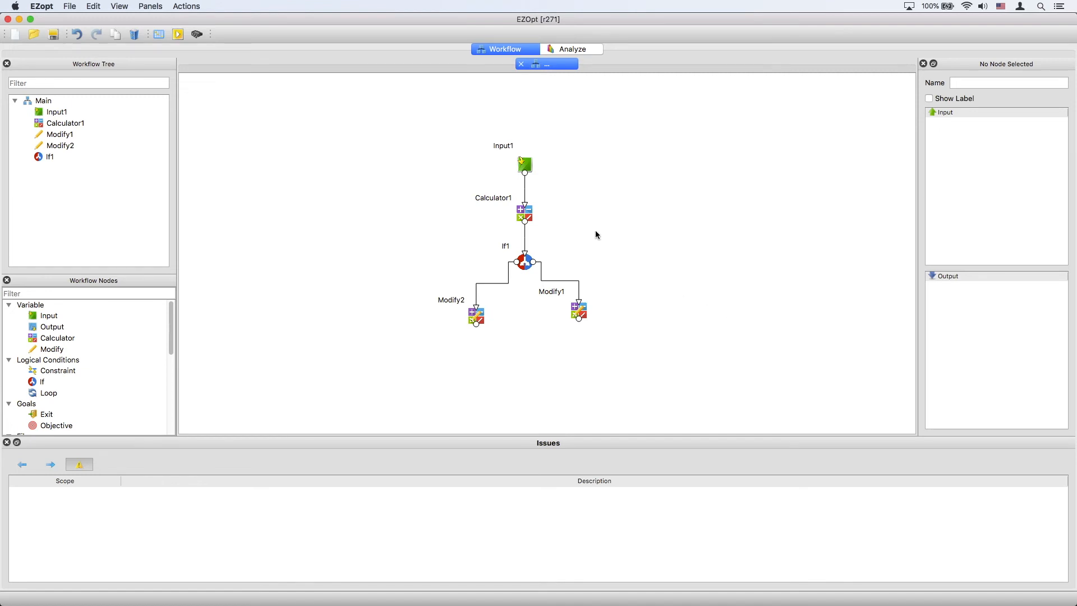
Step: Switch to the analysis view and enlarge the Main Results table window
left_click(570, 49)
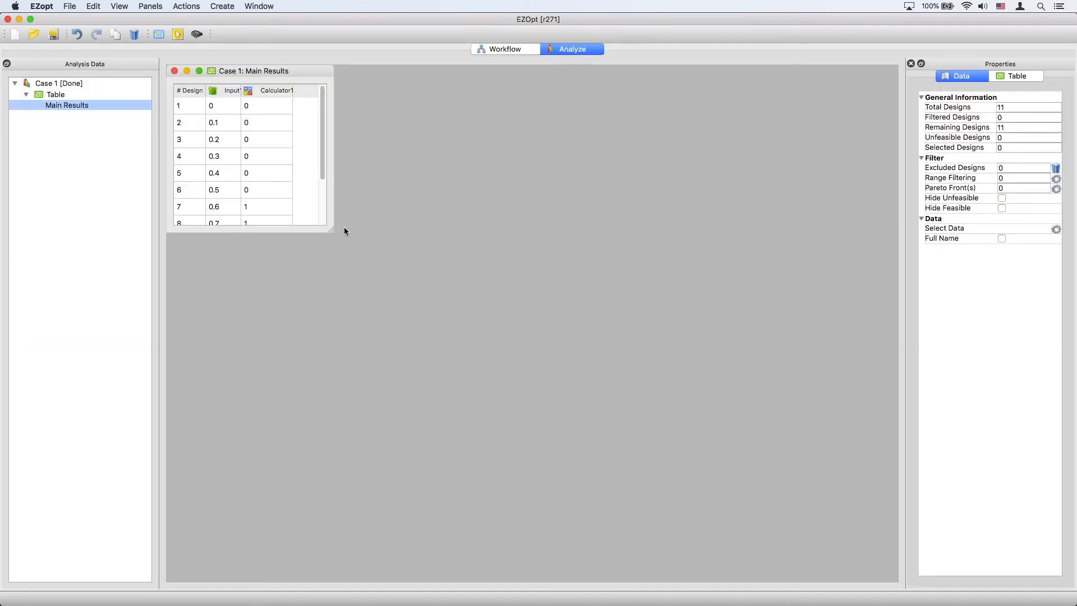
left_click_drag(330, 227, 379, 362)
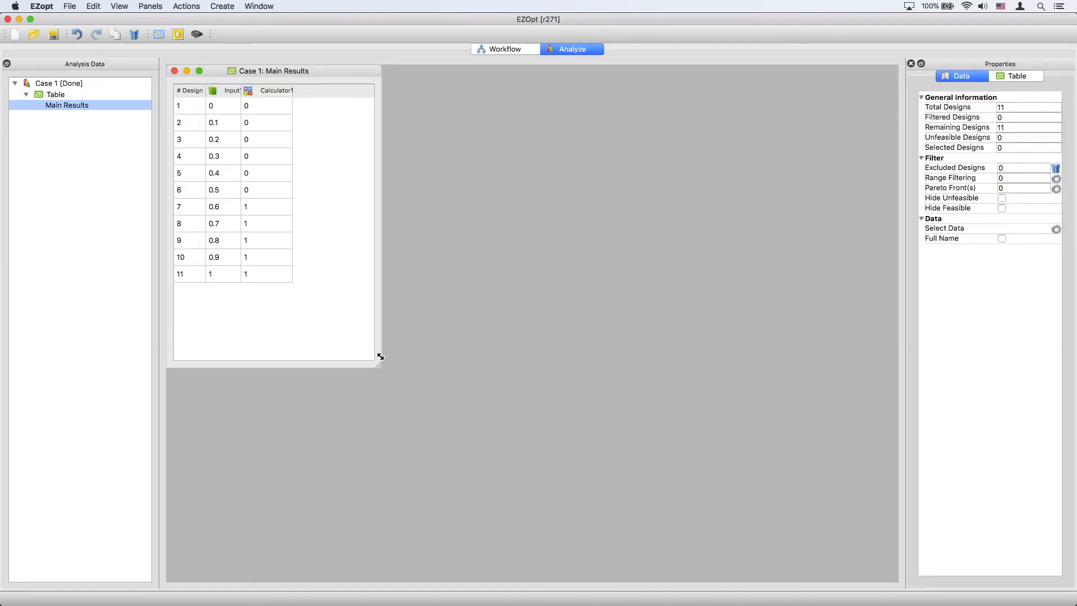
Step: Turn on full variable names and select design 7 in the results table
left_click(1001, 239)
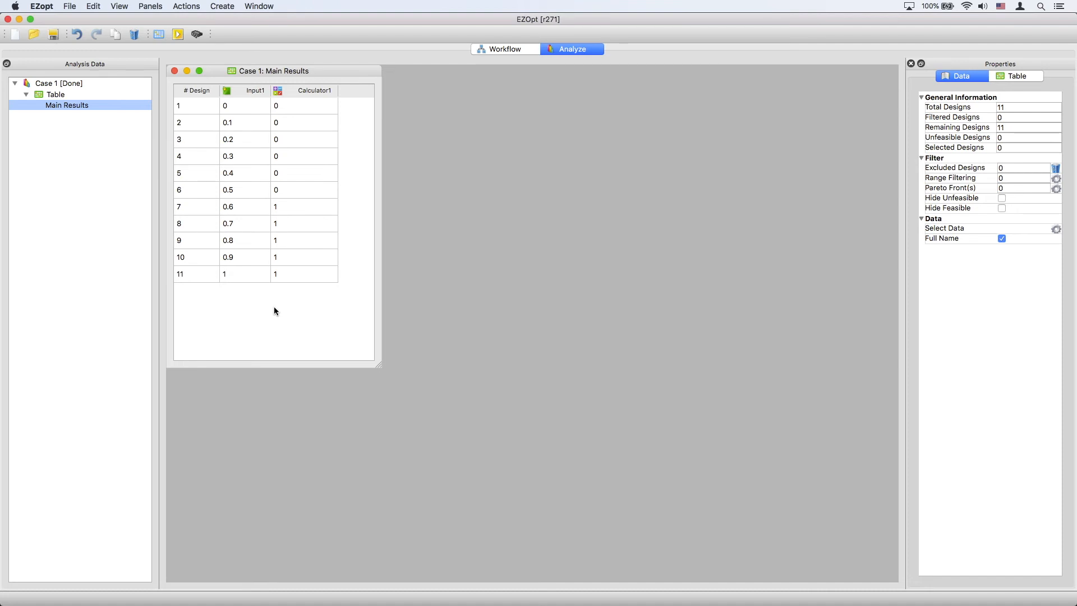
left_click(283, 205)
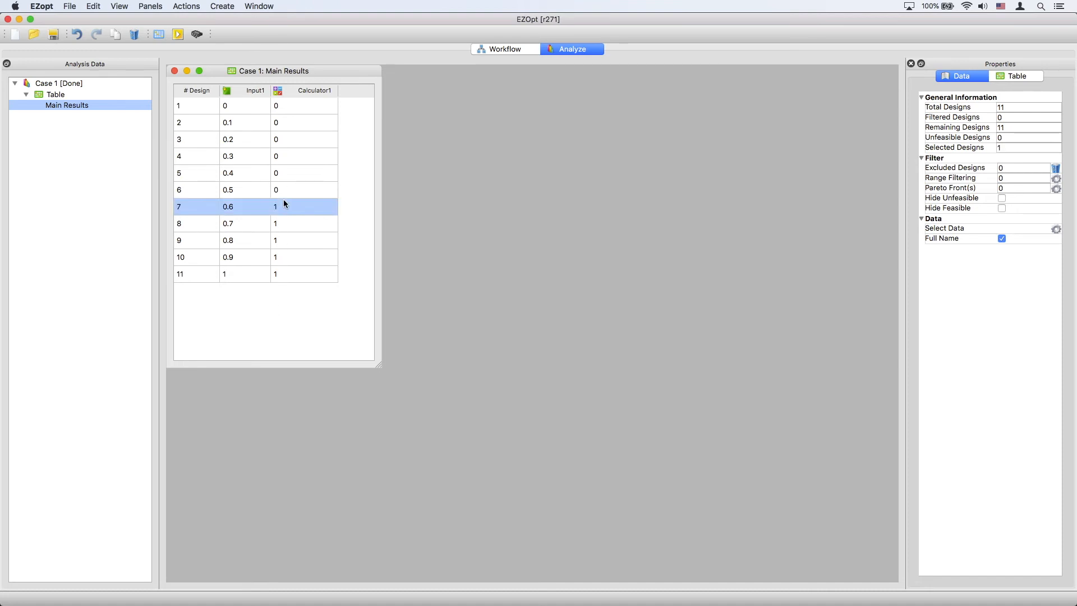
Step: Select designs 7 to 11, then designs 1 to 6, in the Case 1 results table and clear the selection
left_click(292, 274, "shift")
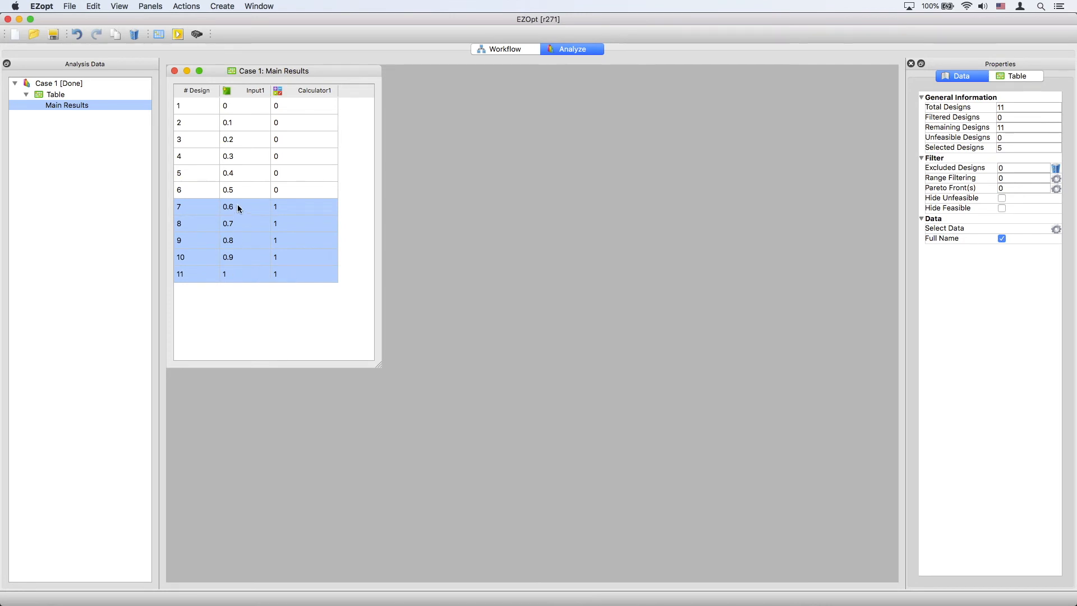
left_click(261, 303)
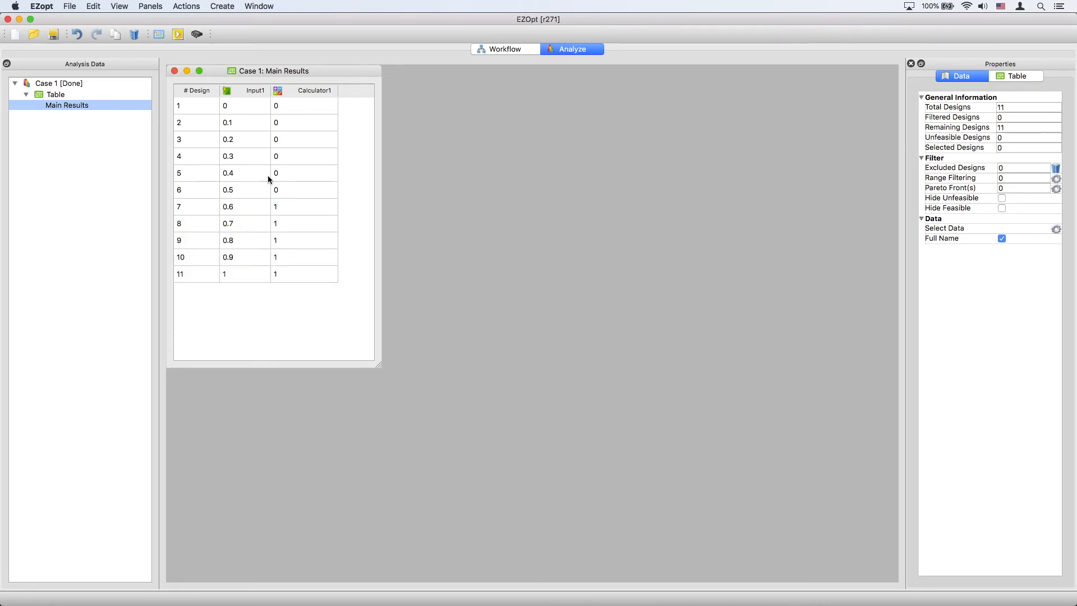
left_click(250, 107)
left_click(257, 190, "shift")
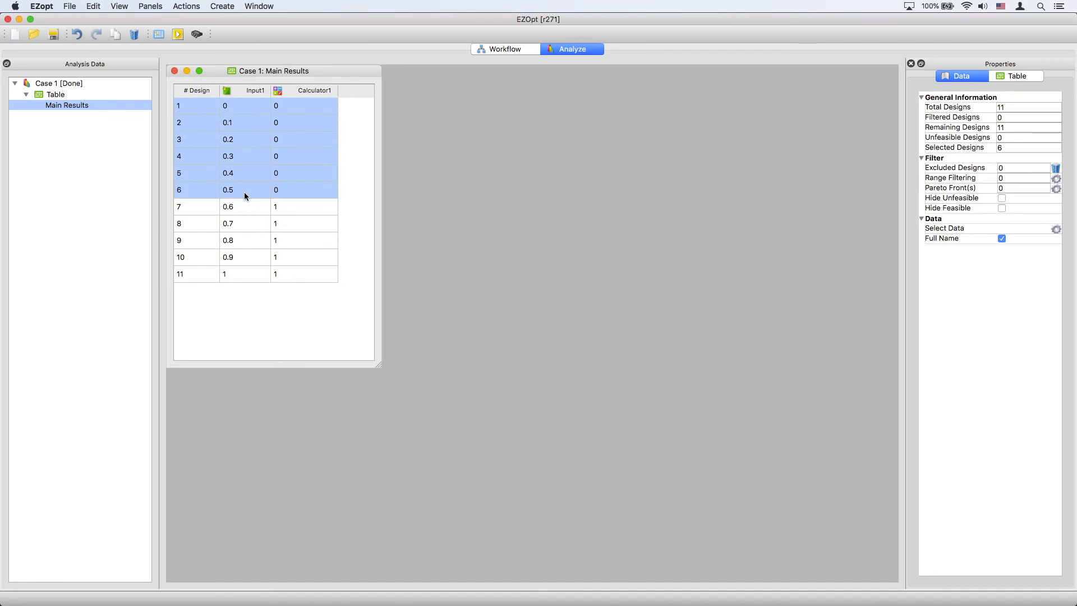
left_click(352, 197)
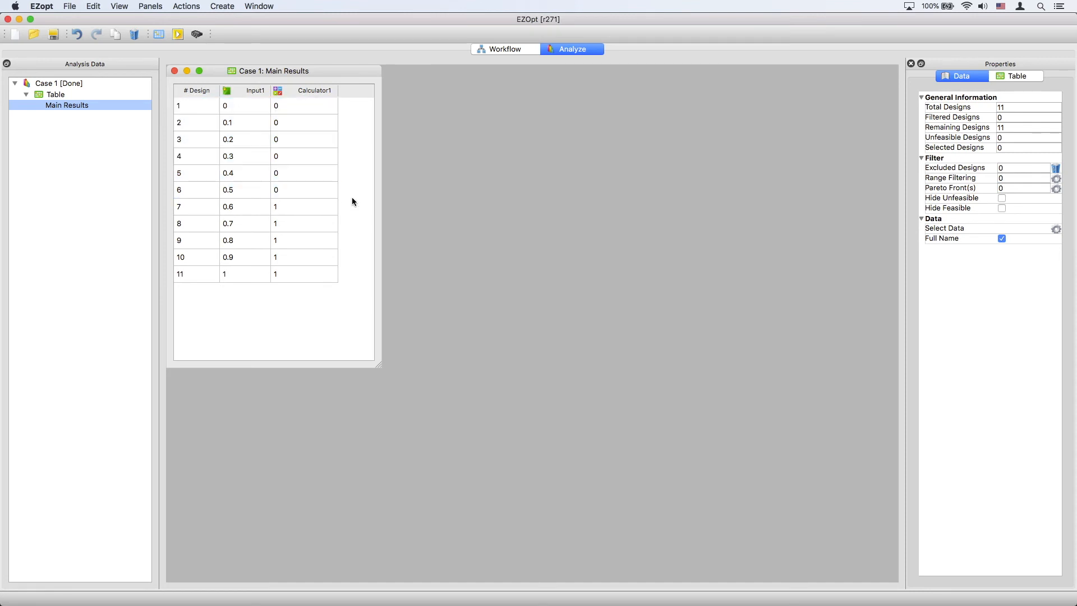
Step: Return to the workflow view and delete the Modify2 node from the If1 branch
left_click(488, 49)
left_click(477, 323)
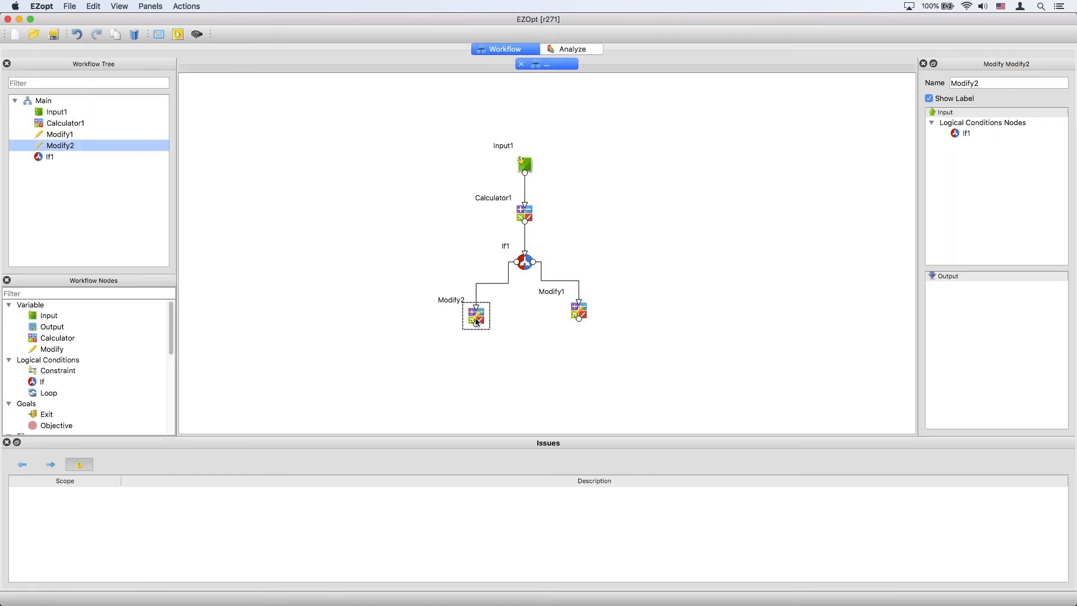
key("Delete")
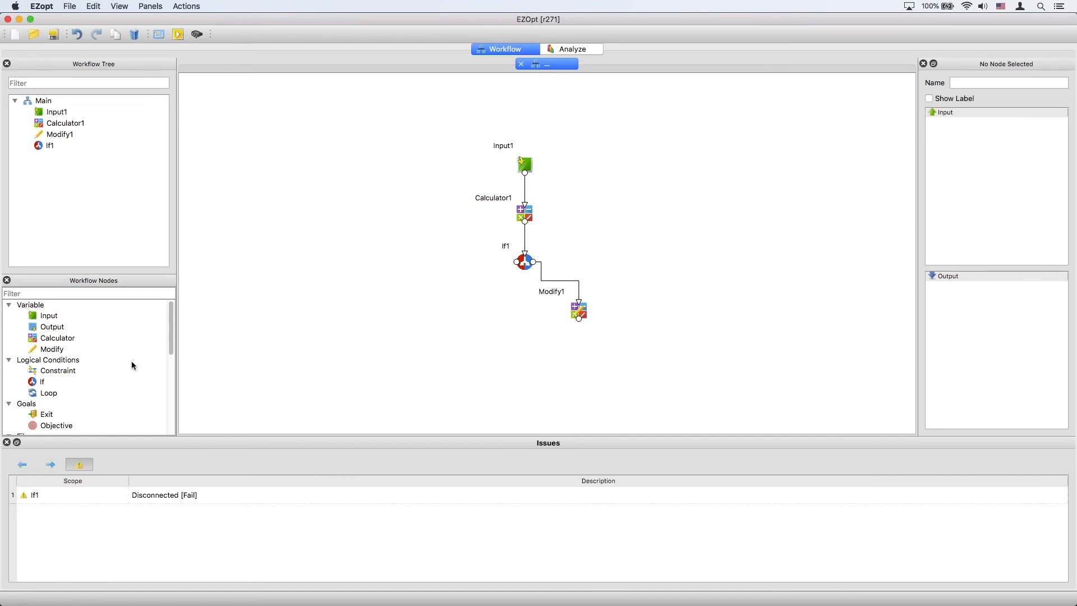
Step: Add an Exit node where Modify2 was and connect it to the open branch of If1
left_click_drag(39, 411, 486, 314)
left_click_drag(517, 262, 486, 309)
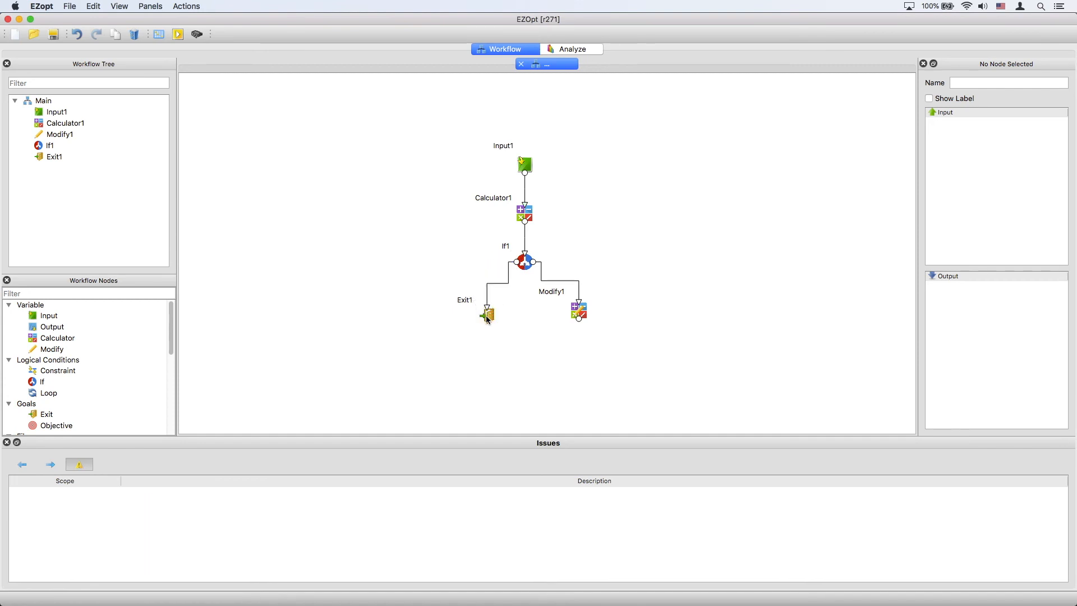
left_click(487, 317)
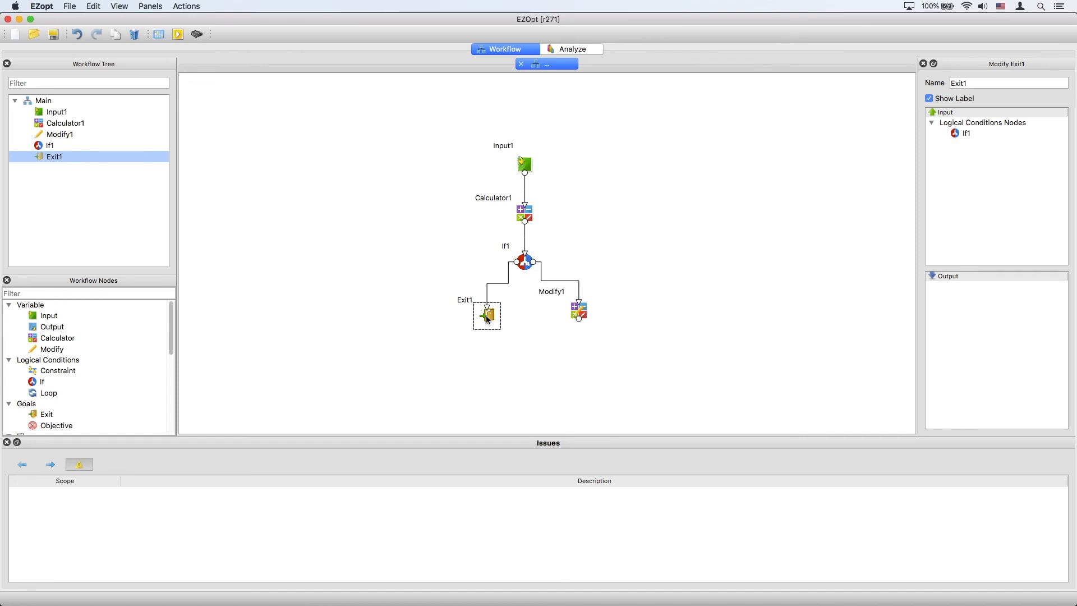
left_click(503, 350)
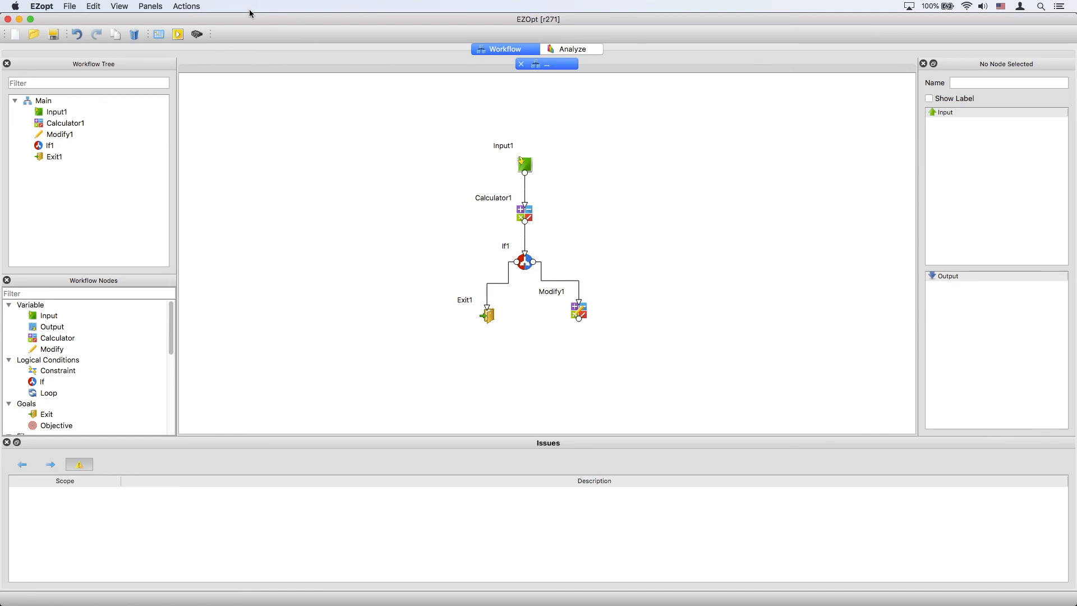
Step: Run the workflow in a new folder and switch to the analysis view
left_click(177, 35)
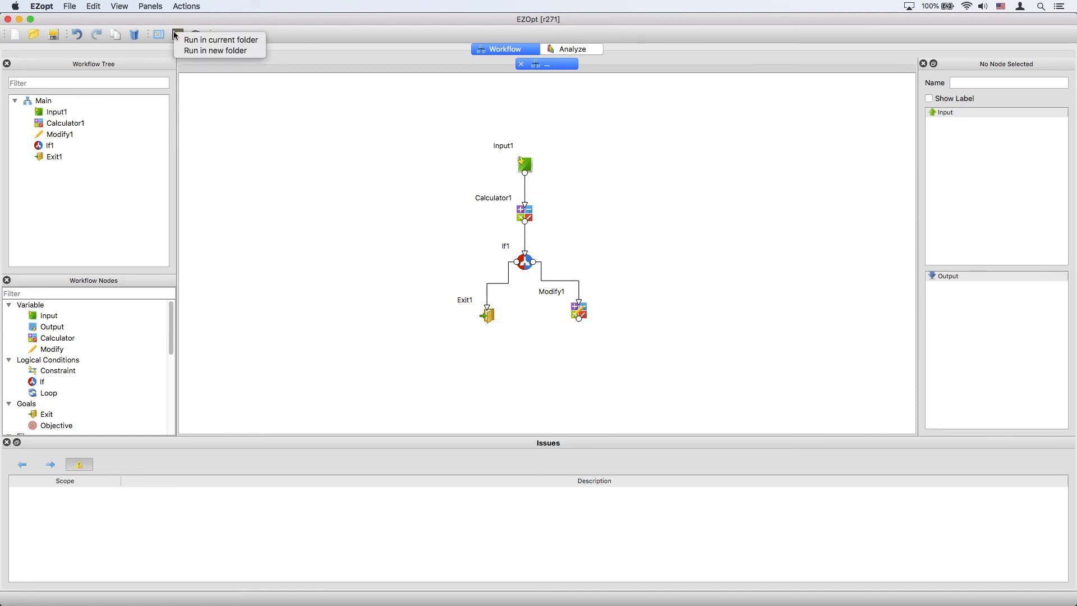
left_click(209, 44)
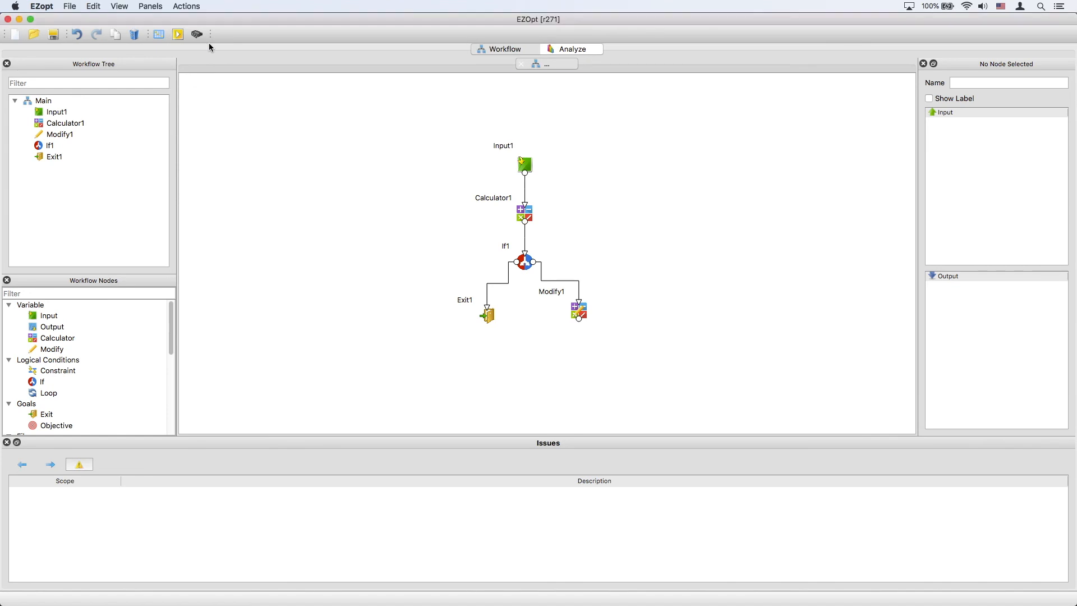
left_click(575, 49)
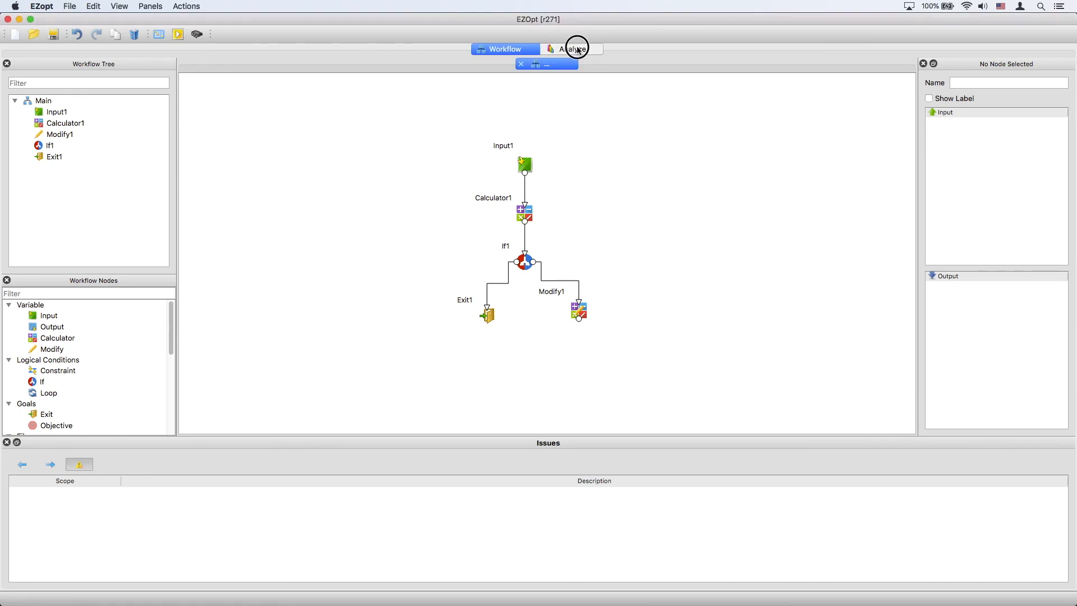
Step: Move the Case 2 Main Results window beside Case 1 and turn on full variable names
left_click_drag(545, 230, 649, 354)
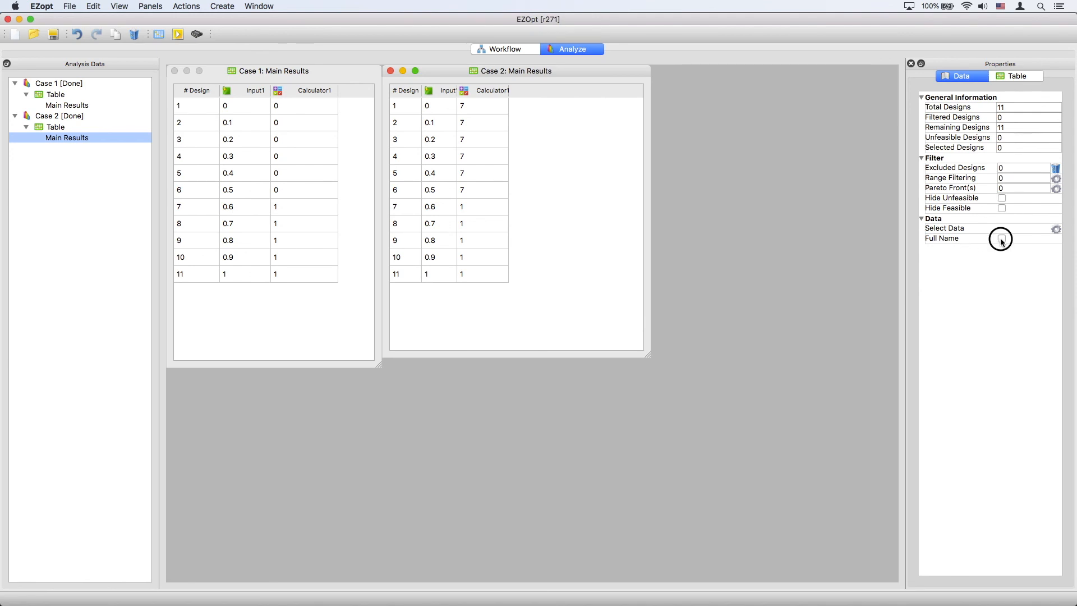
left_click(1002, 239)
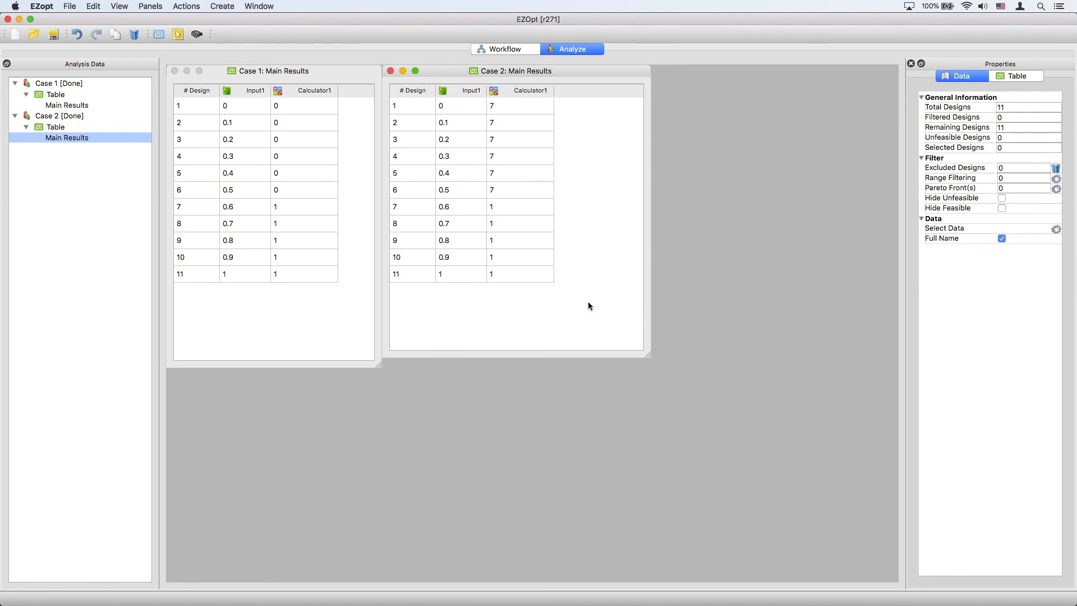
Step: Select designs 1 to 6, design 7, and designs 7 to 11 in the Case 2 results table, then clear the selection
left_click(450, 112)
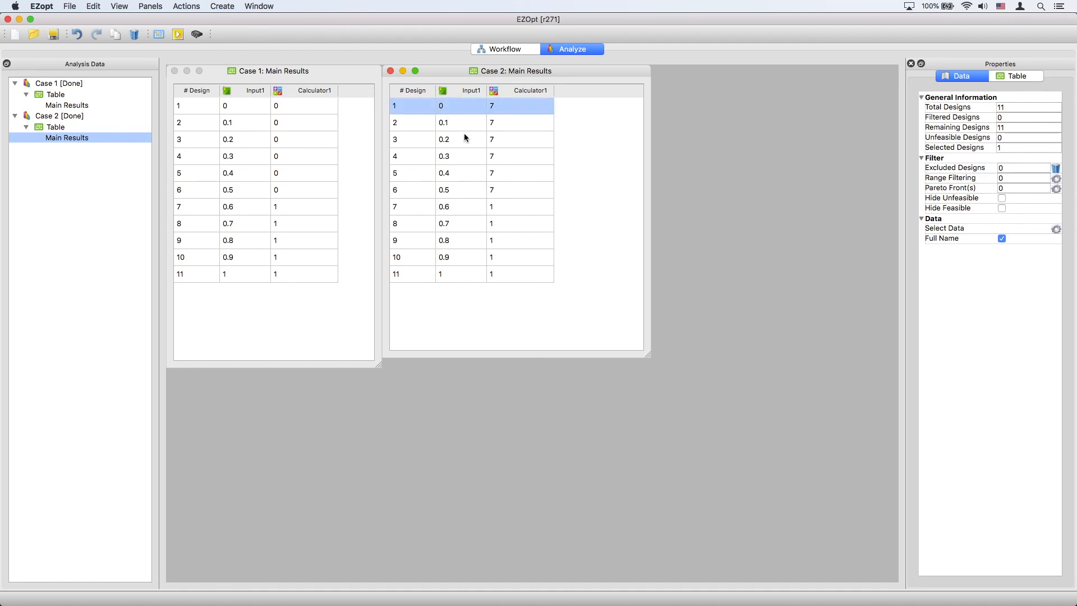
left_click(460, 190, "shift")
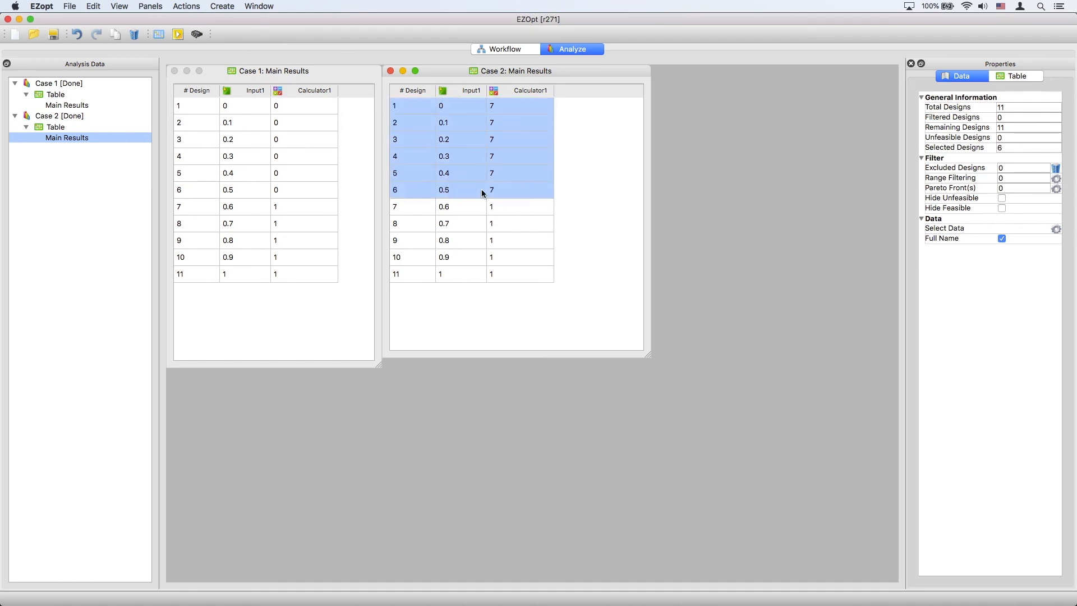
left_click(592, 192)
left_click(504, 208)
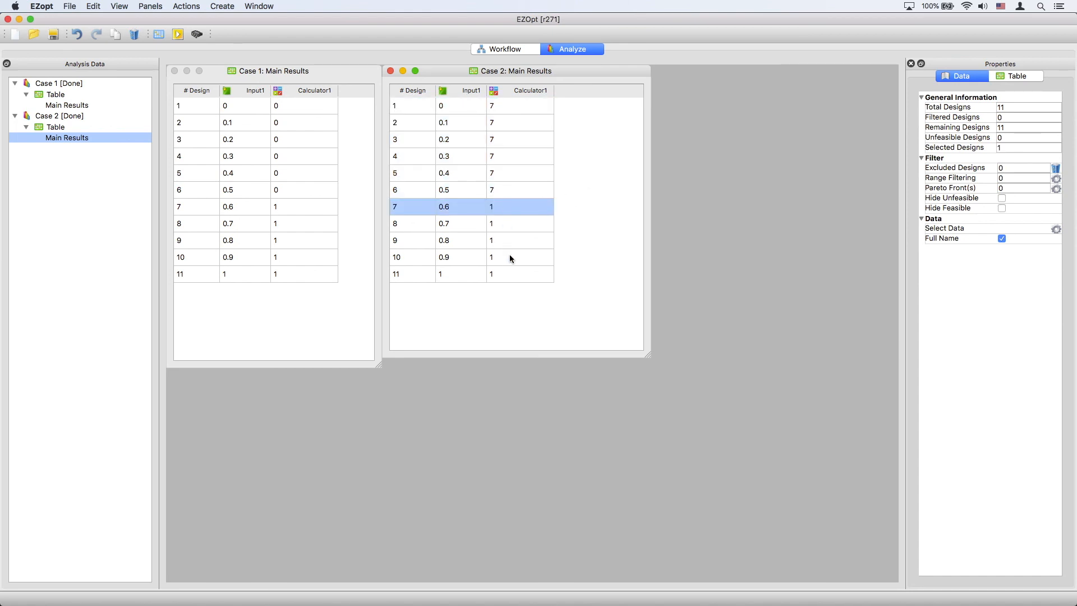
left_click(534, 275, "shift")
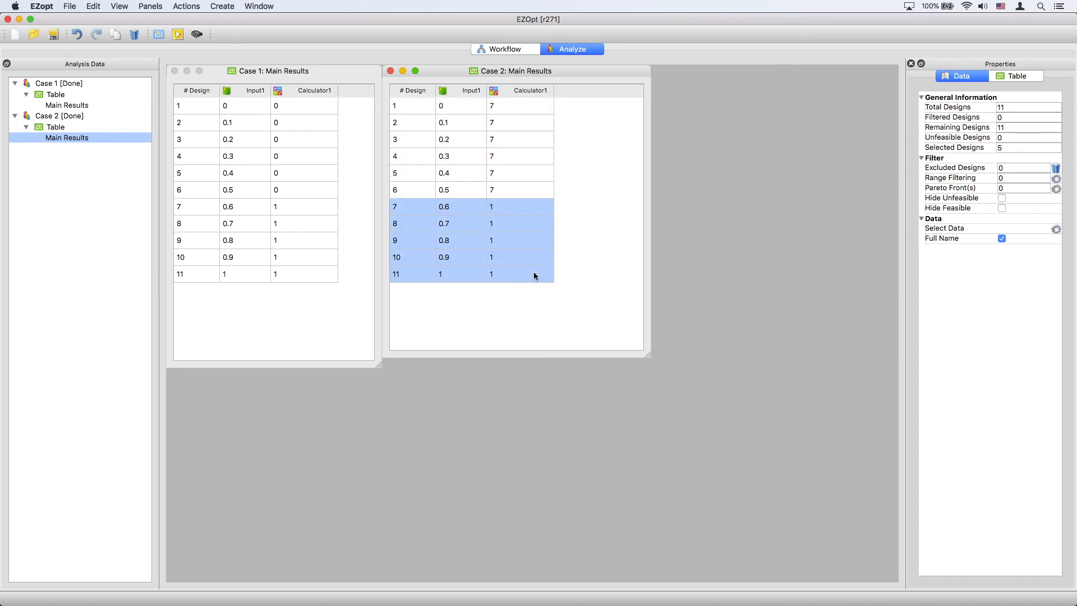
left_click(589, 277)
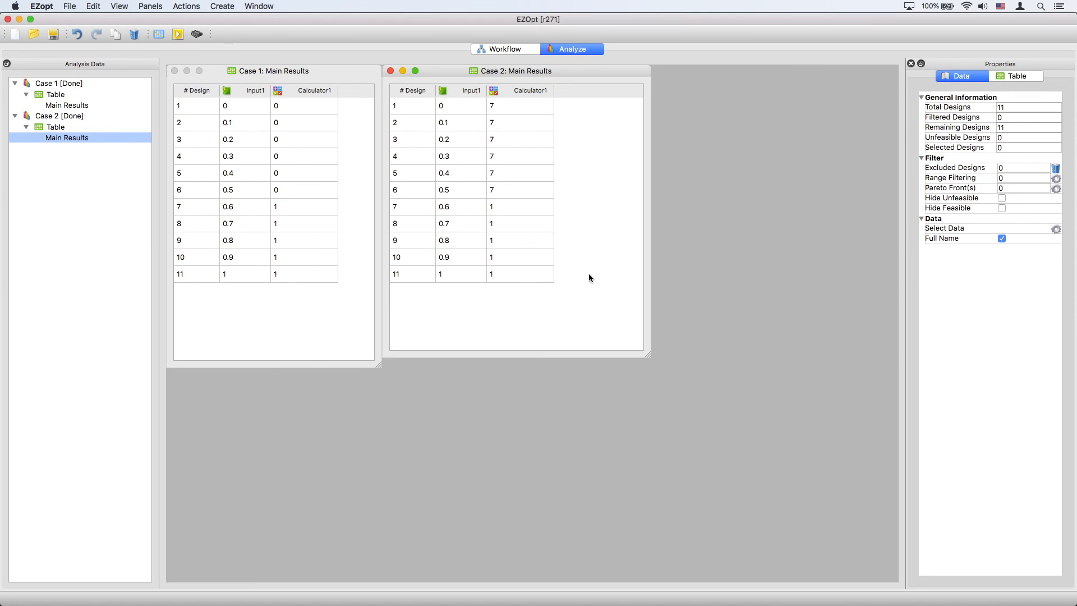